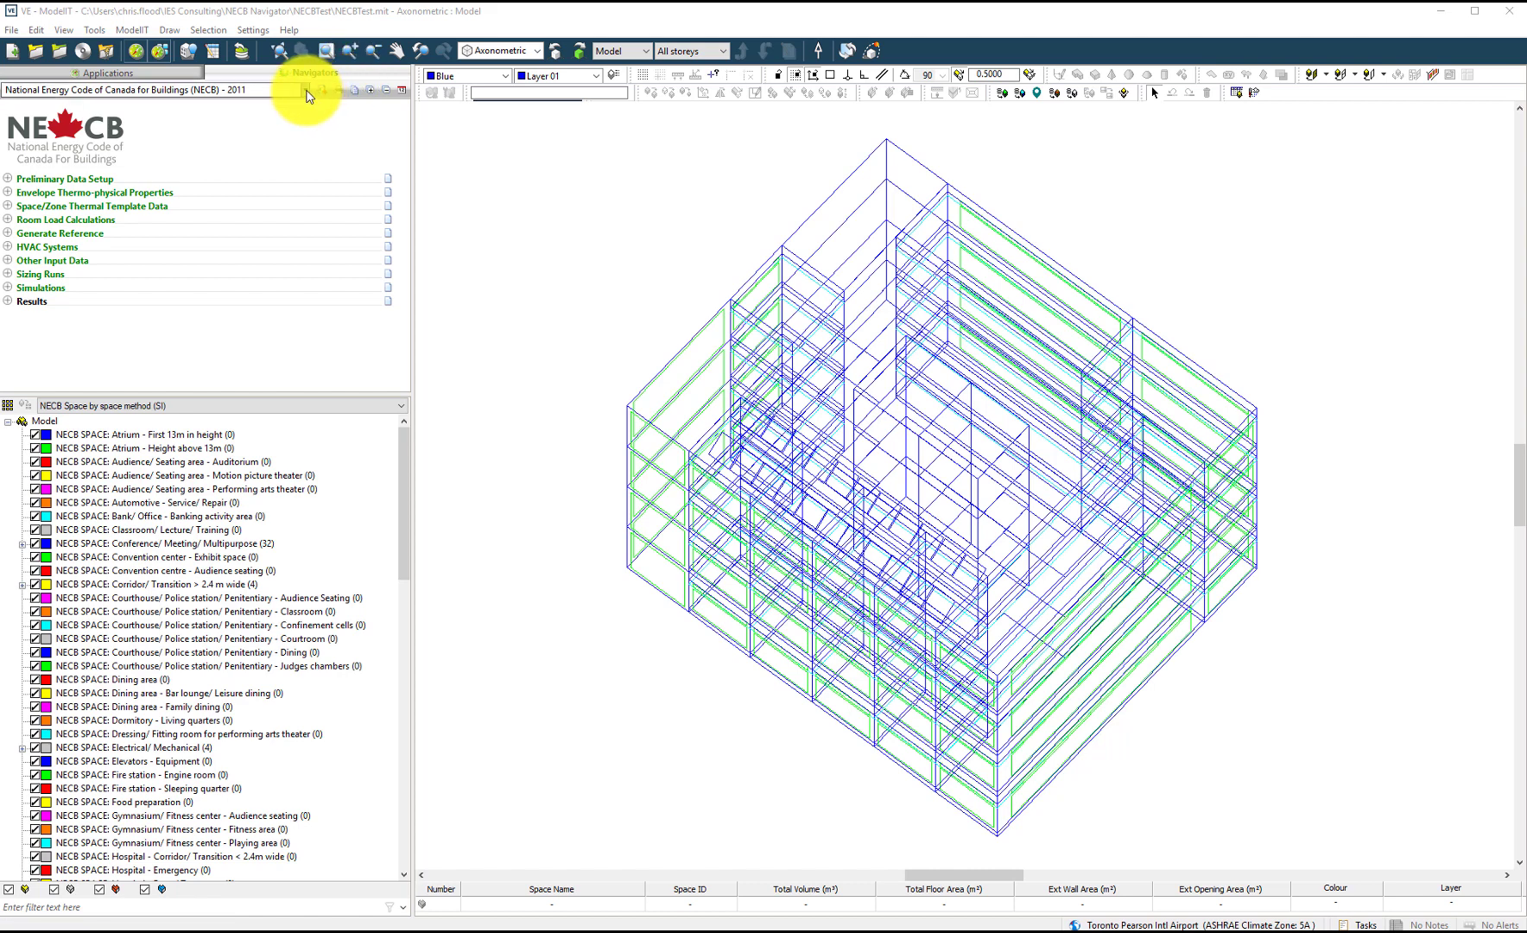
Step: Load the National Energy Code of Canada for Buildings (NECB) - 2011 navigator from the Compliance navigators
{"action": "left_click", "coordinate": [305, 89]}
{"action": "scroll", "coordinate": [221, 466], "scroll_direction": "down", "scroll_amount": 15}
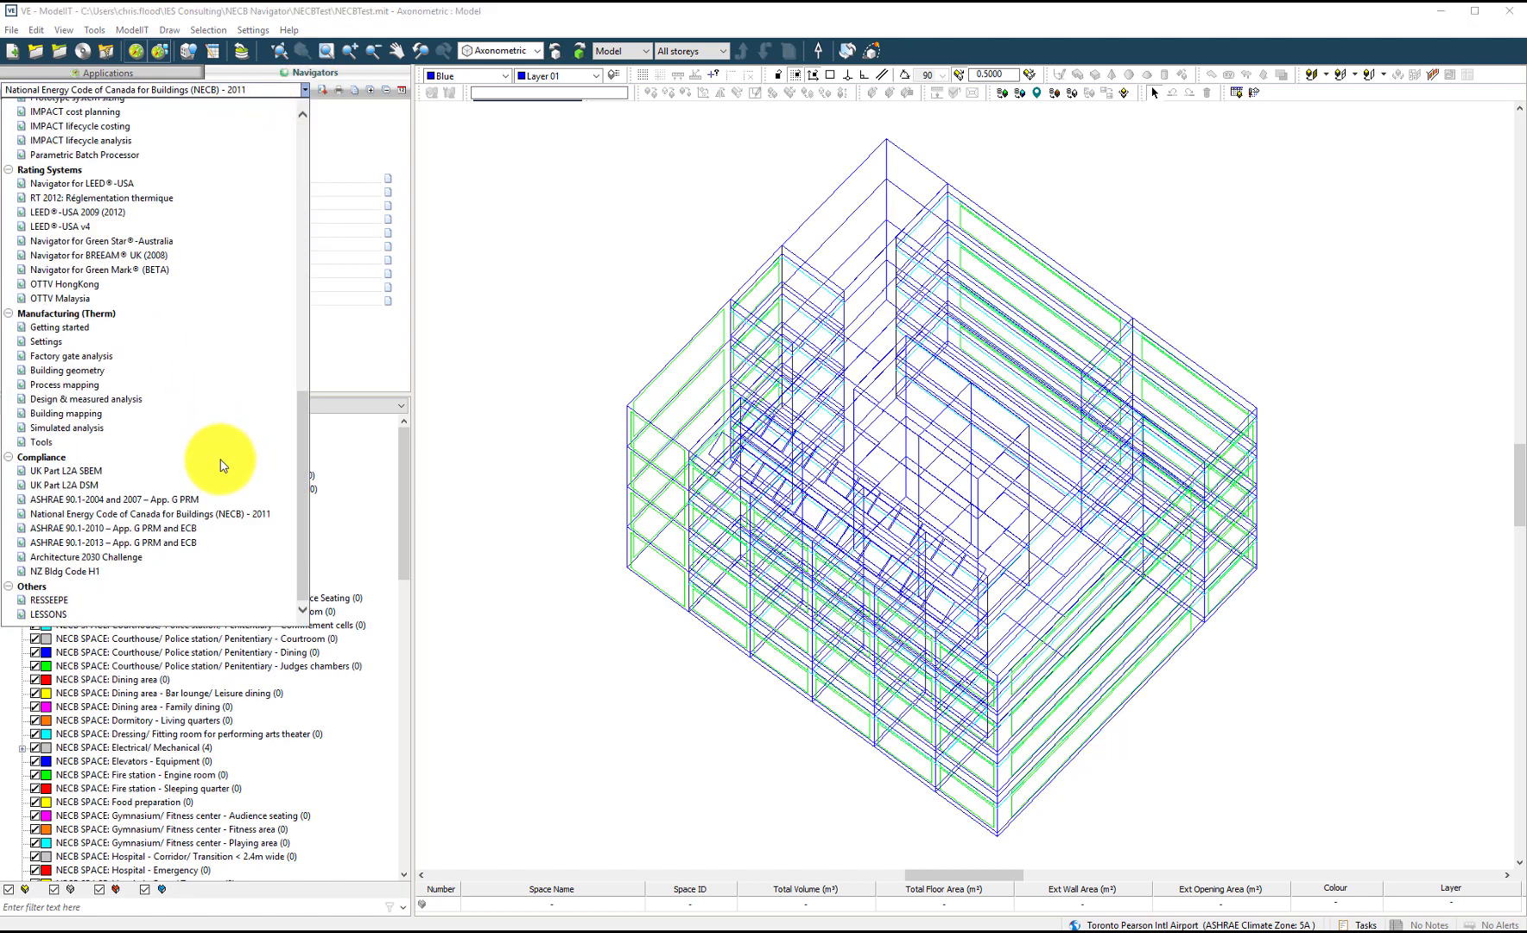
{"action": "left_click", "coordinate": [183, 514]}
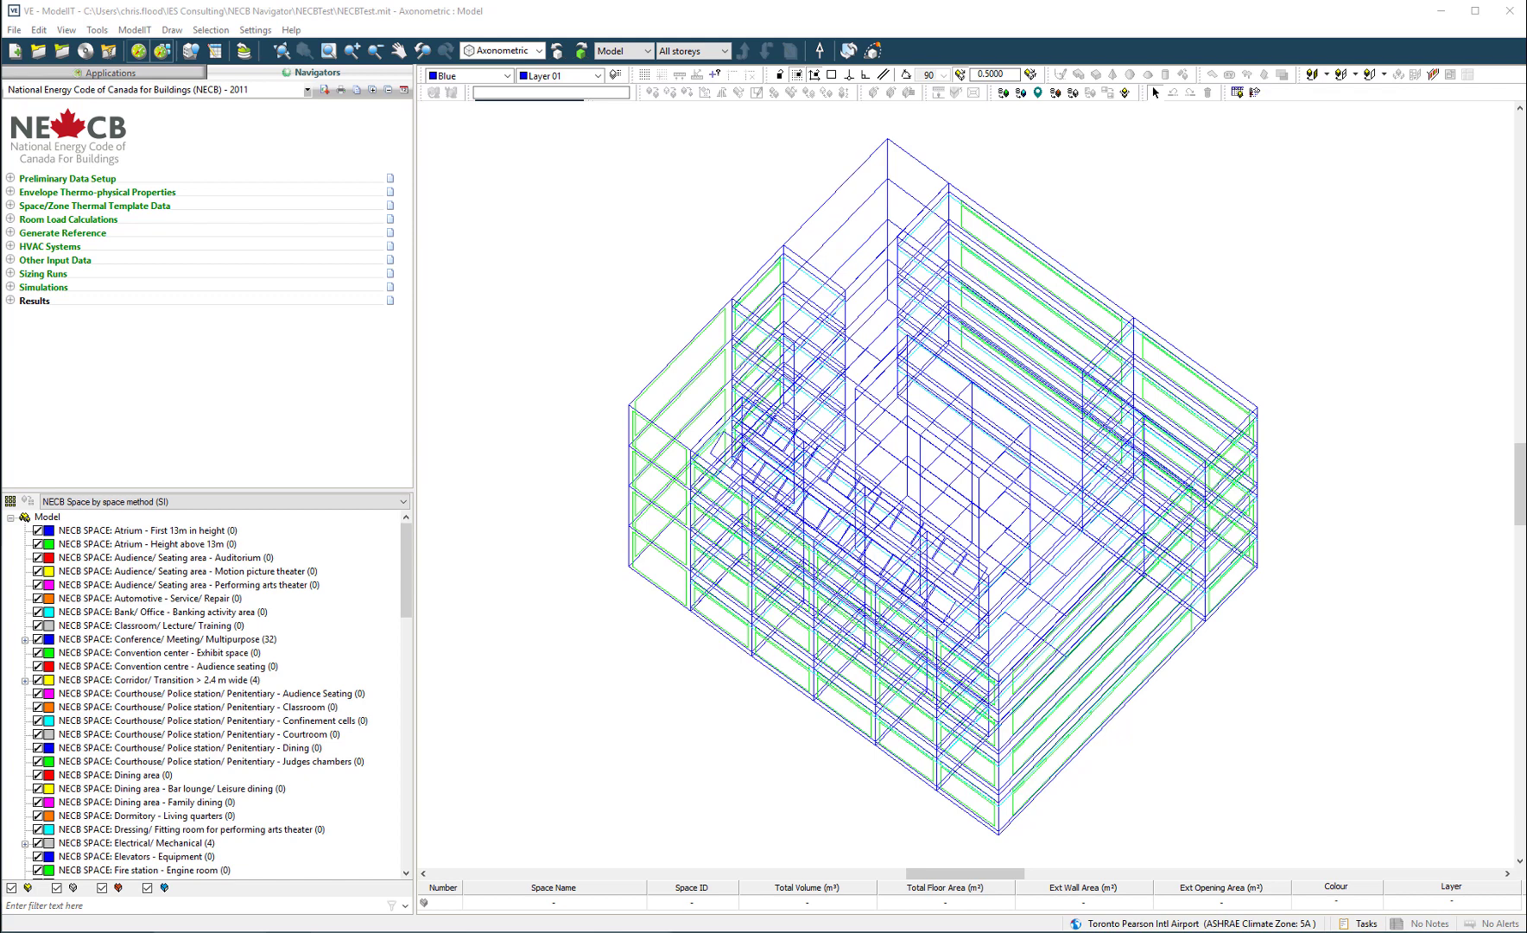
Step: Check site location, then review heating degree days: 4089.3 at 18.0 °C base, Zone 6, Toronto_ON_CWEC.fwt
{"action": "left_click", "coordinate": [70, 179]}
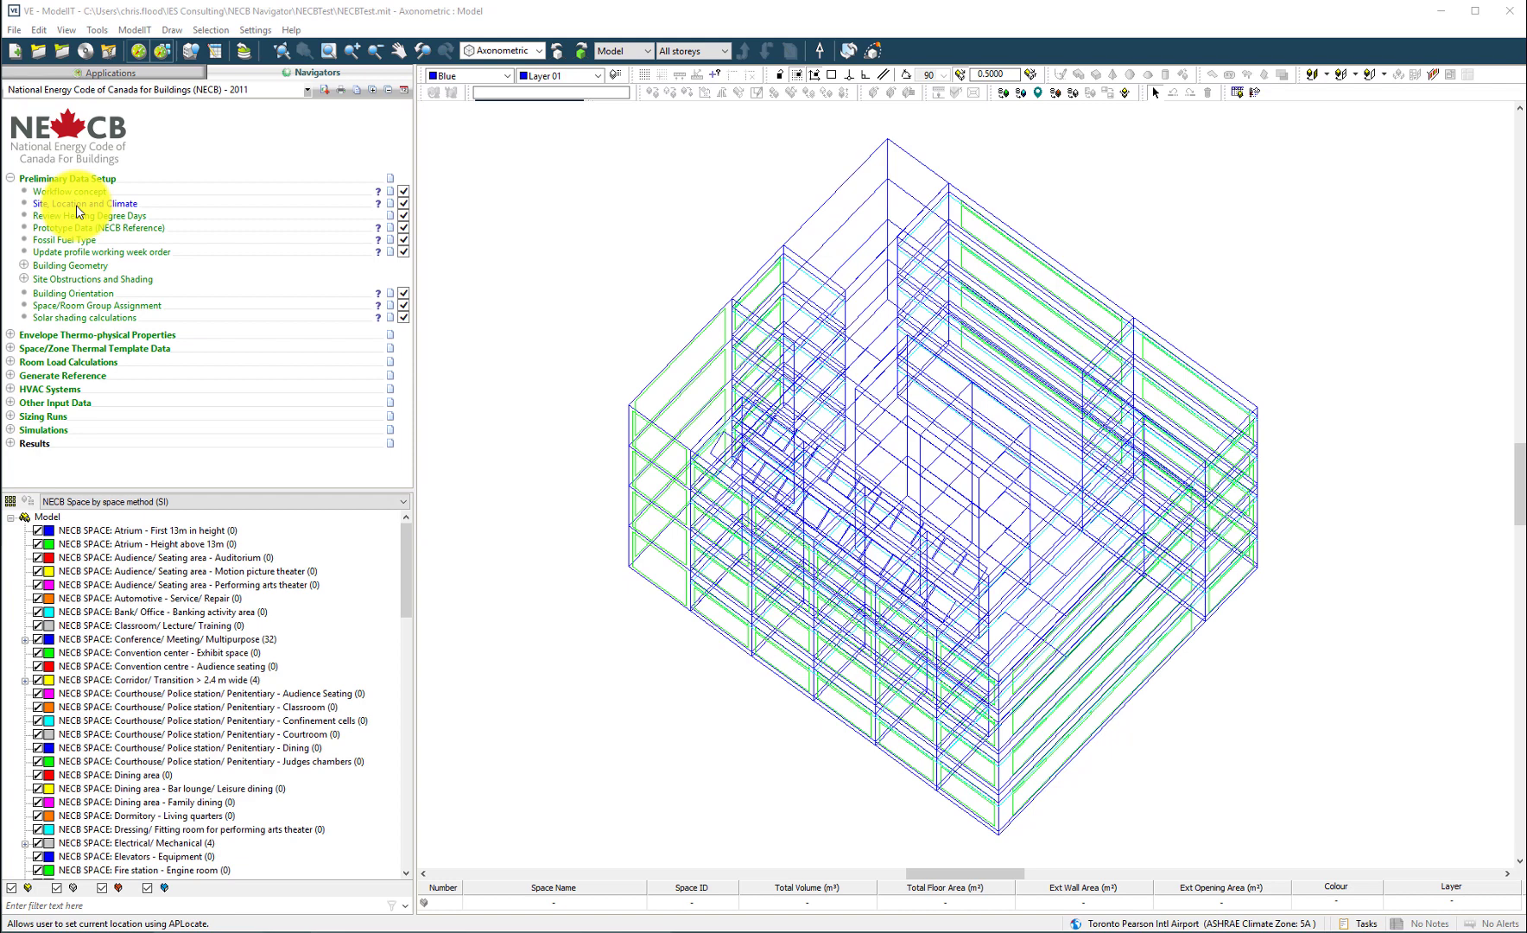
{"action": "left_click", "coordinate": [76, 204]}
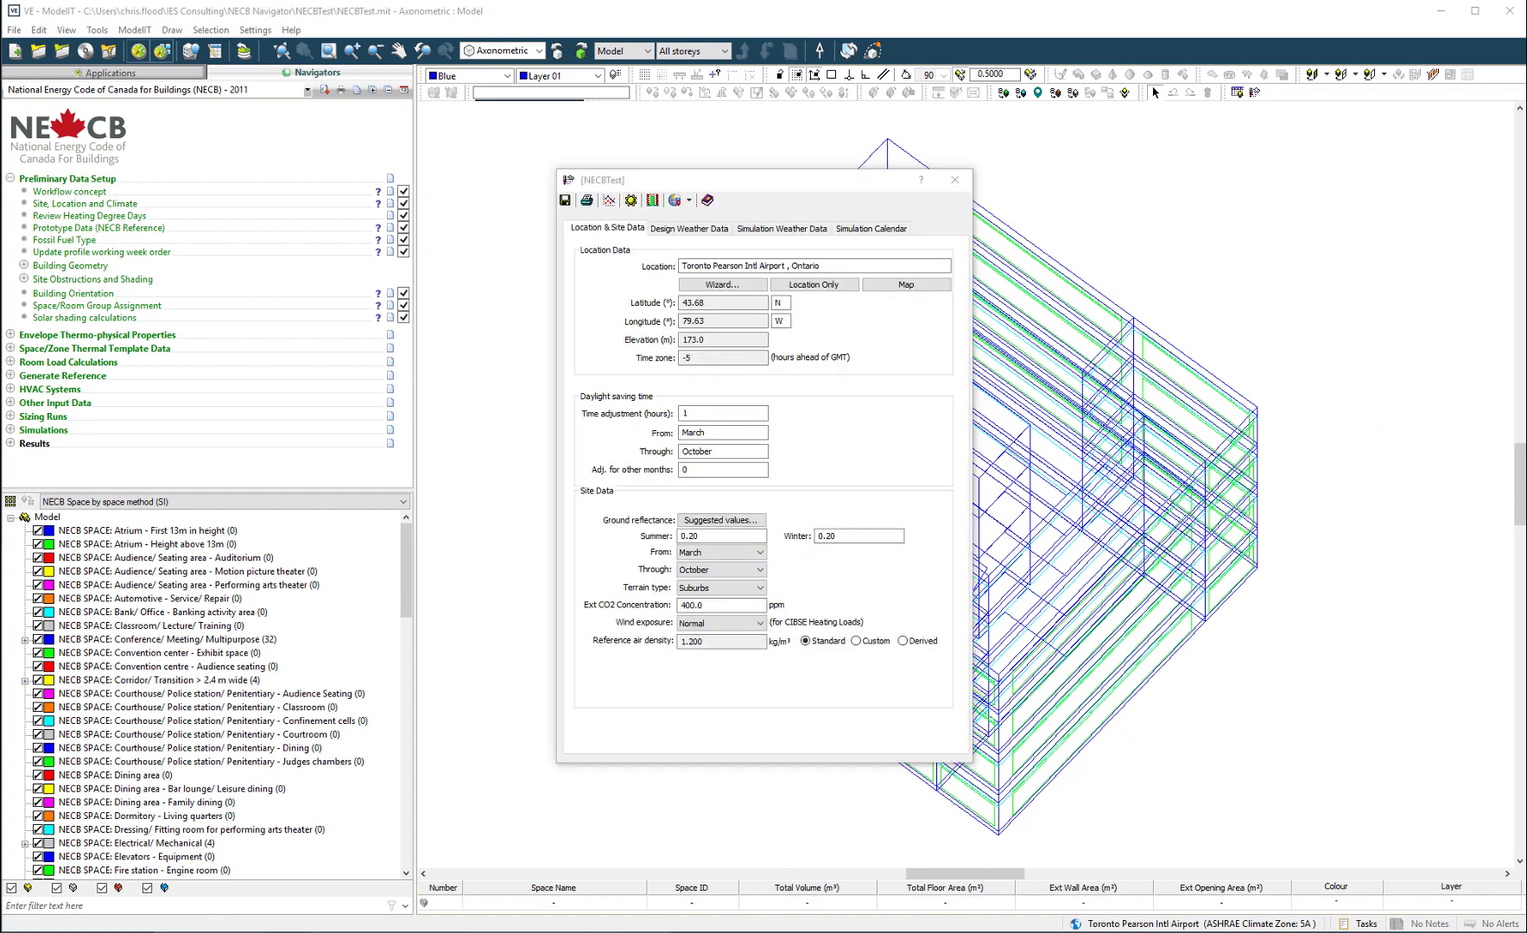
{"action": "left_click", "coordinate": [57, 219]}
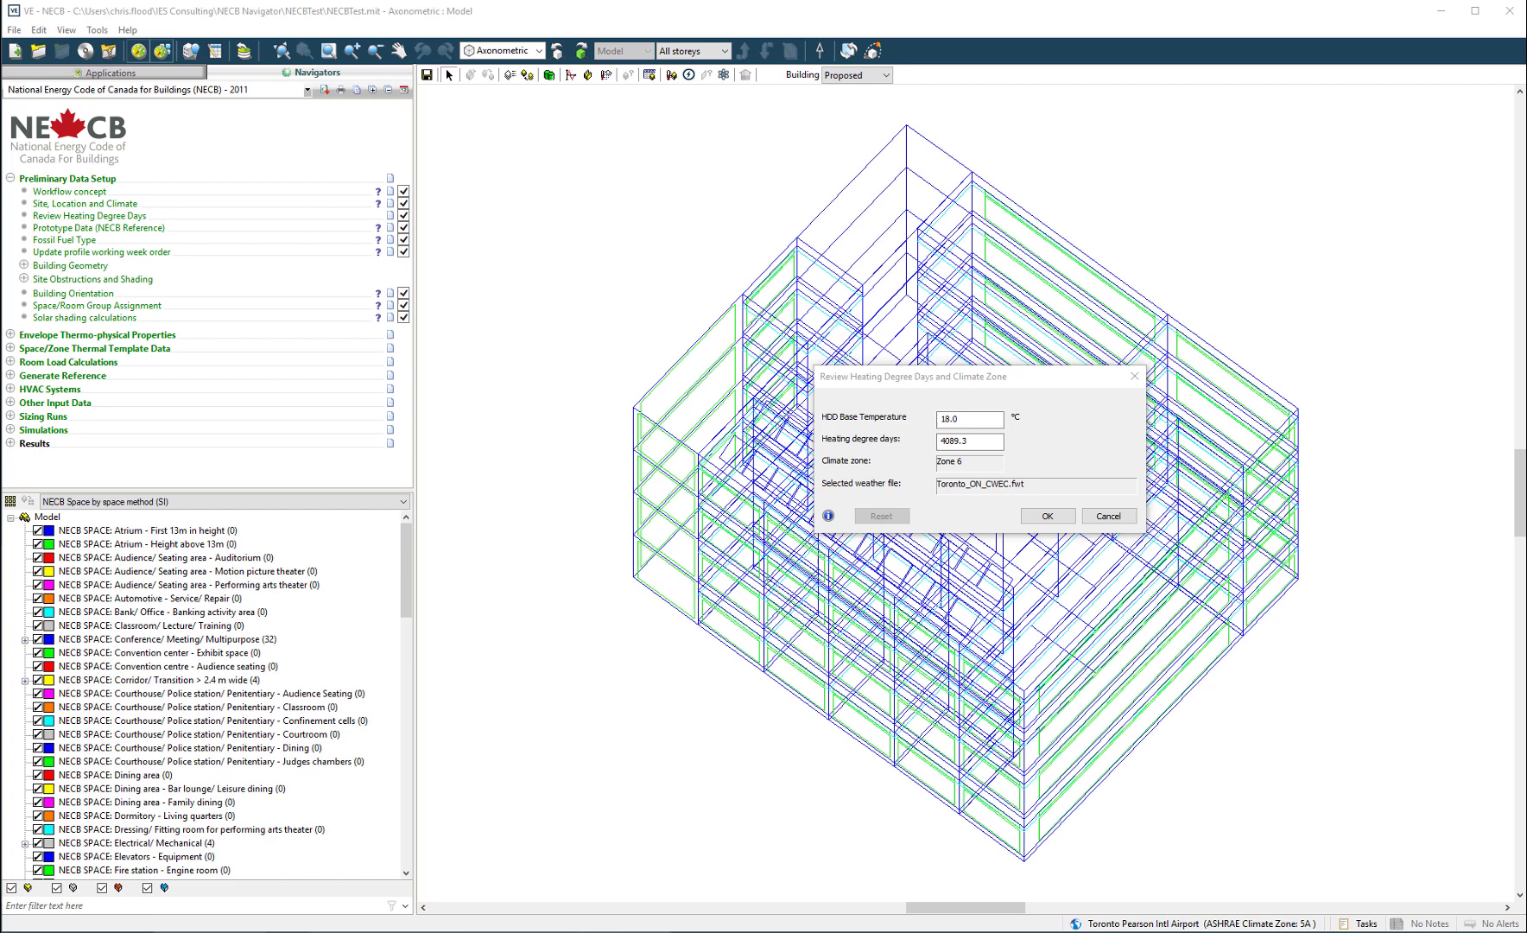
Step: Accept the degree-day values and inspect the BASEEW00 external wall construction layers without changing them
{"action": "left_click", "coordinate": [11, 178]}
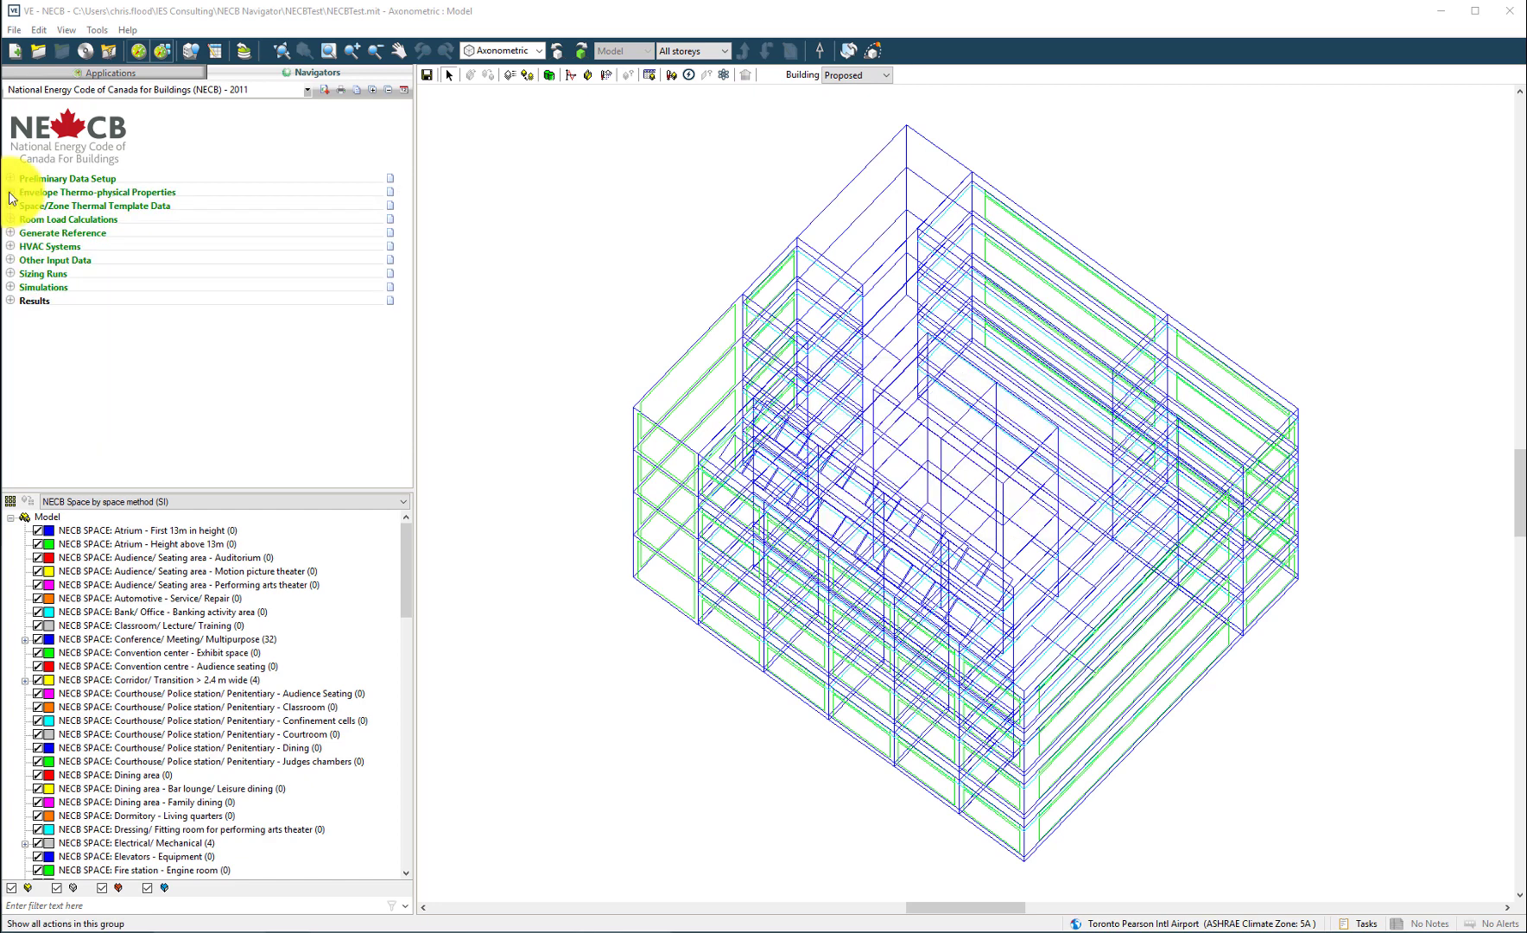
{"action": "left_click", "coordinate": [9, 194]}
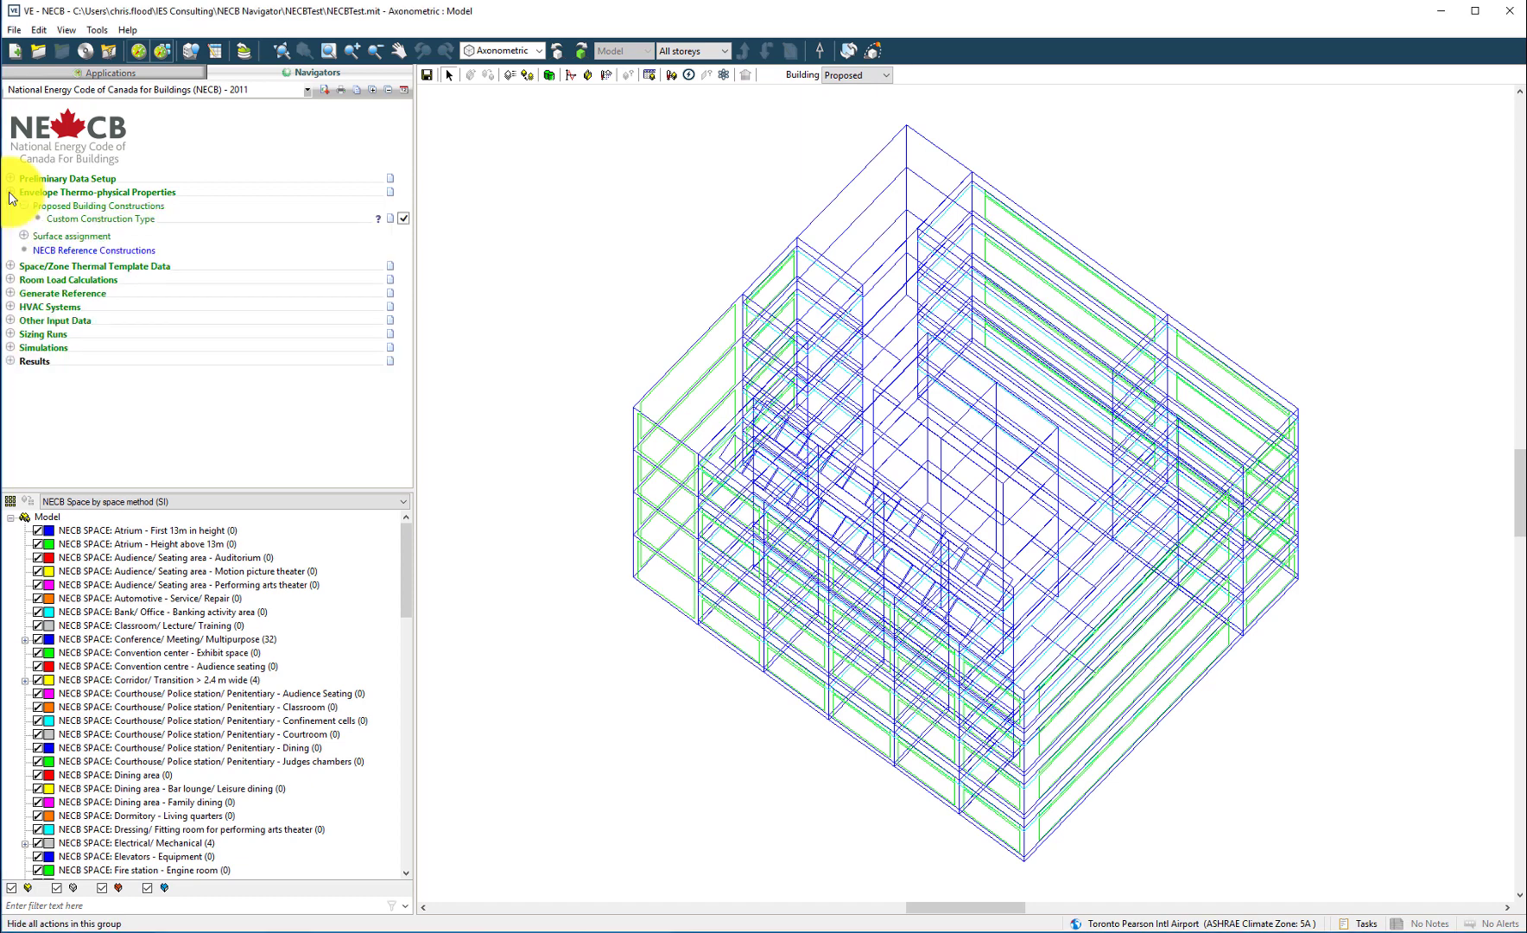
{"action": "left_click", "coordinate": [85, 221]}
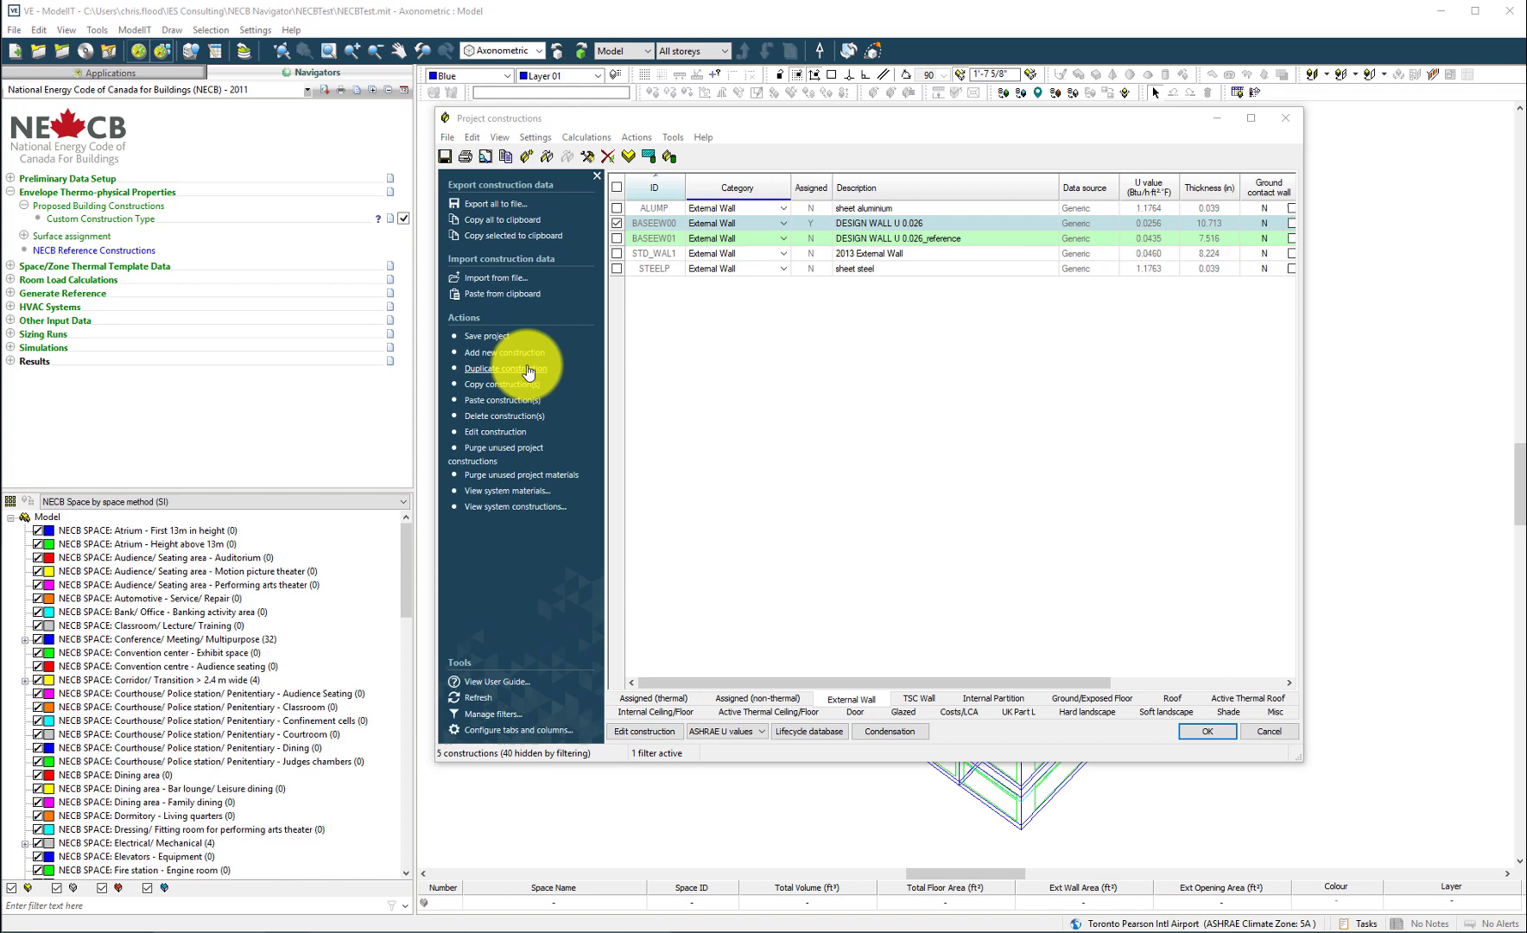
{"action": "left_click", "coordinate": [494, 432]}
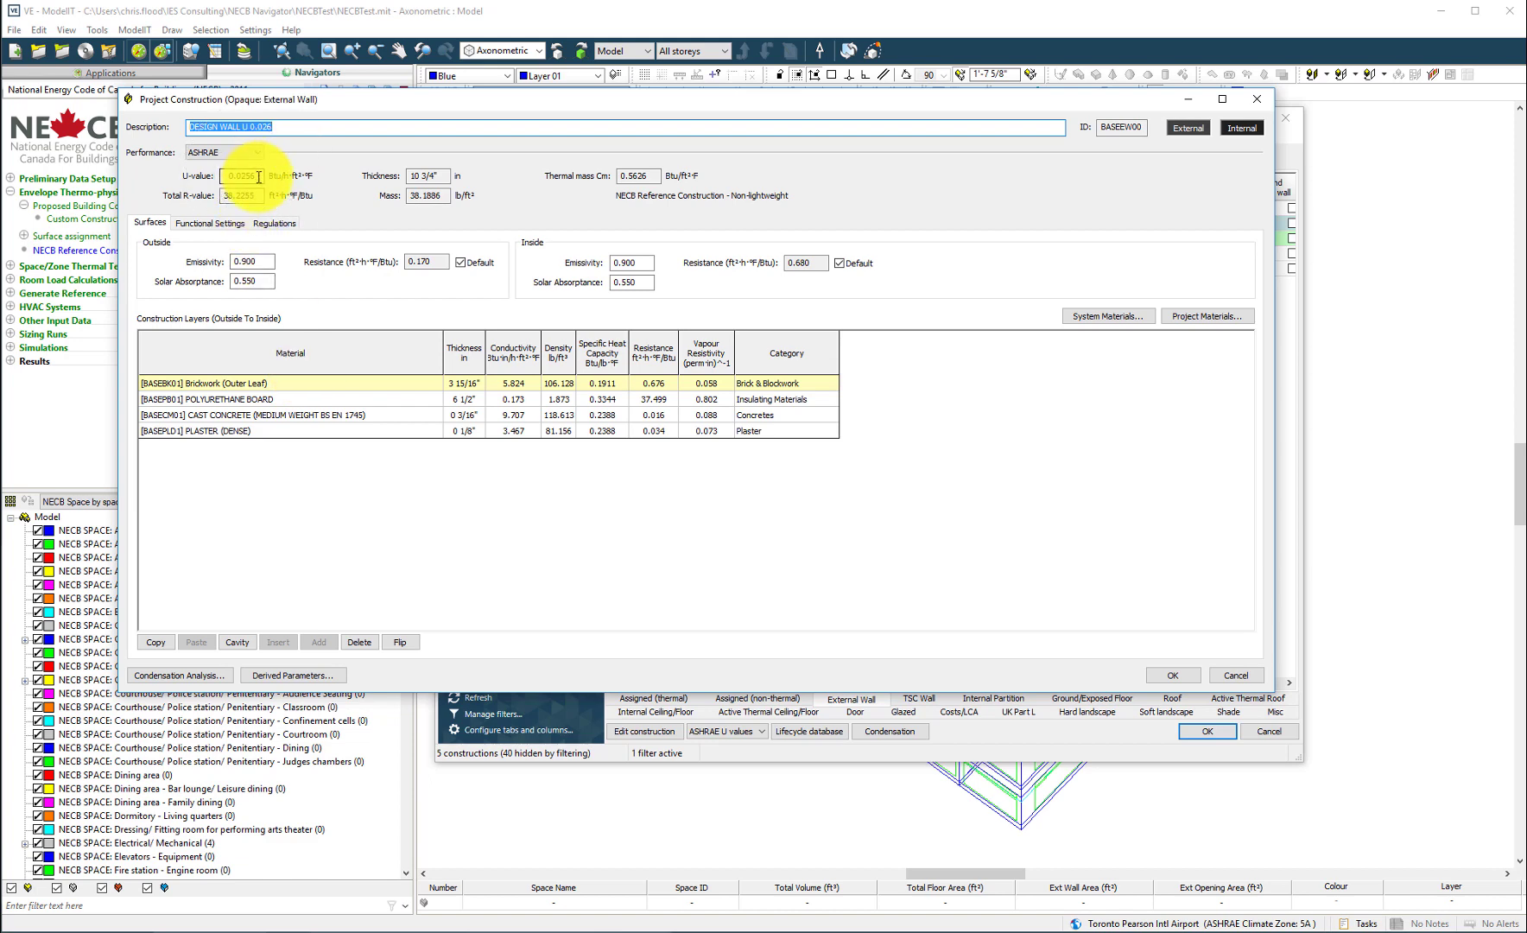
{"action": "key", "text": "Escape"}
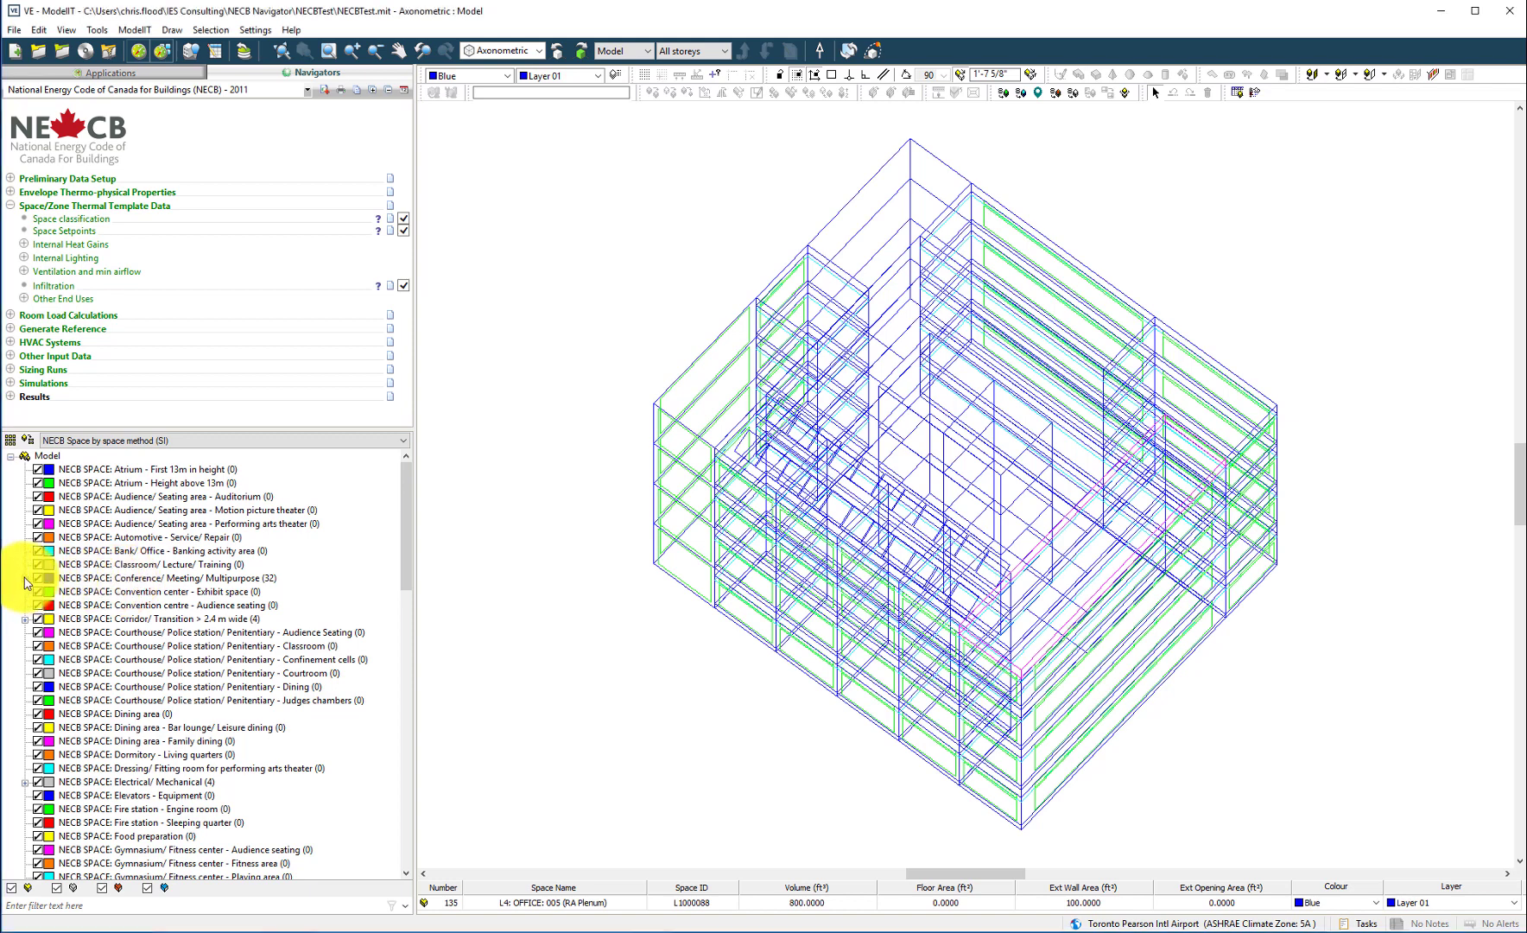
Step: Expand the Office - Open plan group and select all 16 open-plan office spaces
{"action": "left_click", "coordinate": [25, 576]}
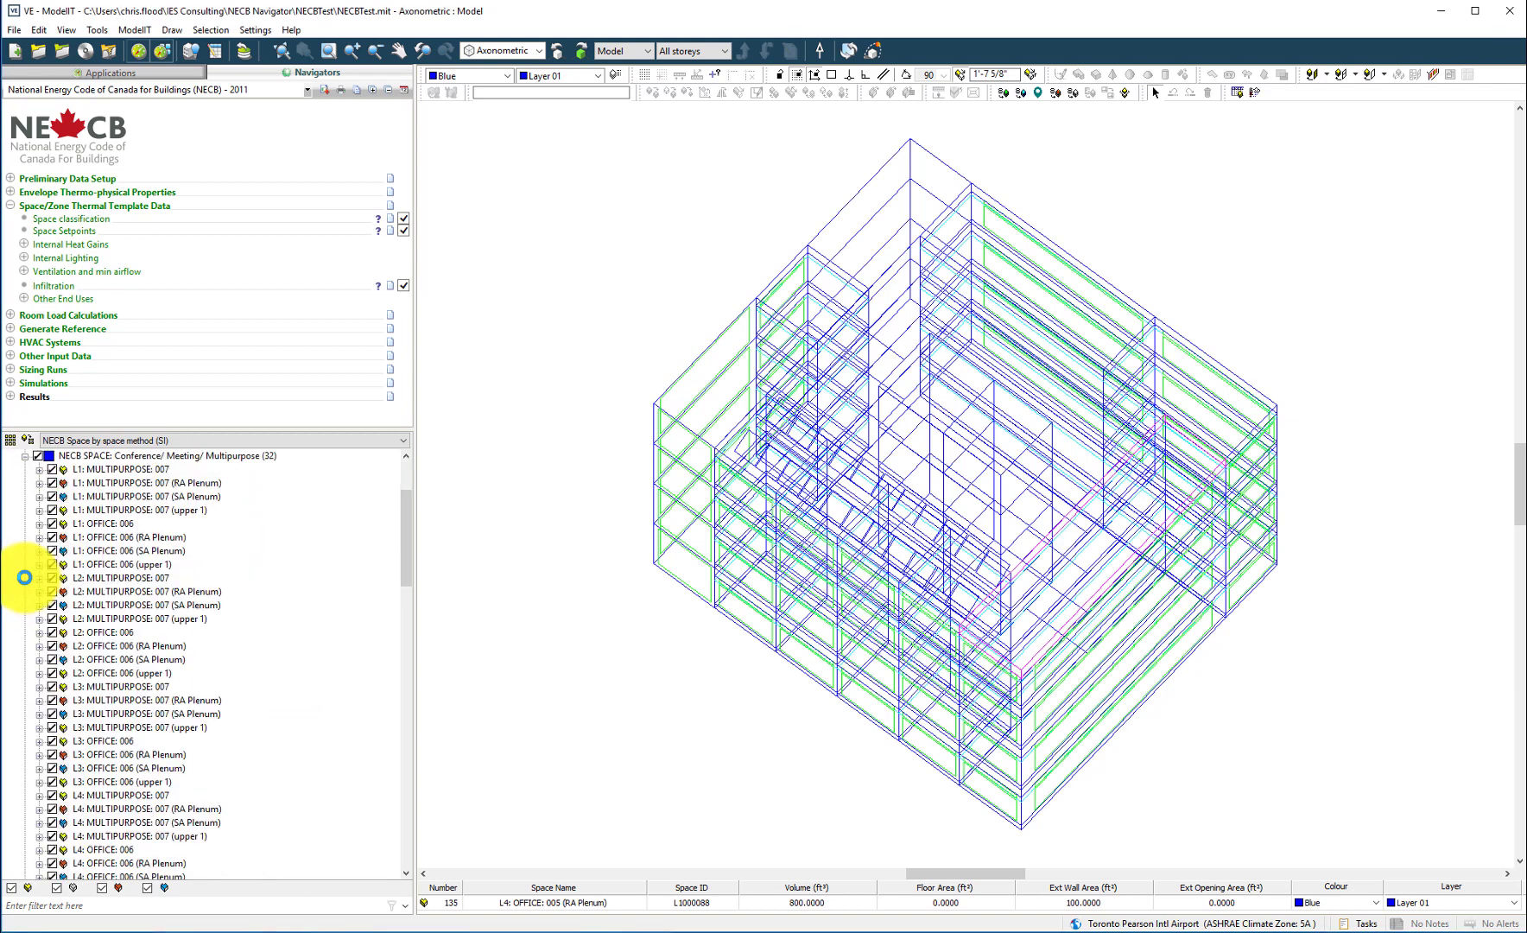
{"action": "left_click", "coordinate": [24, 577]}
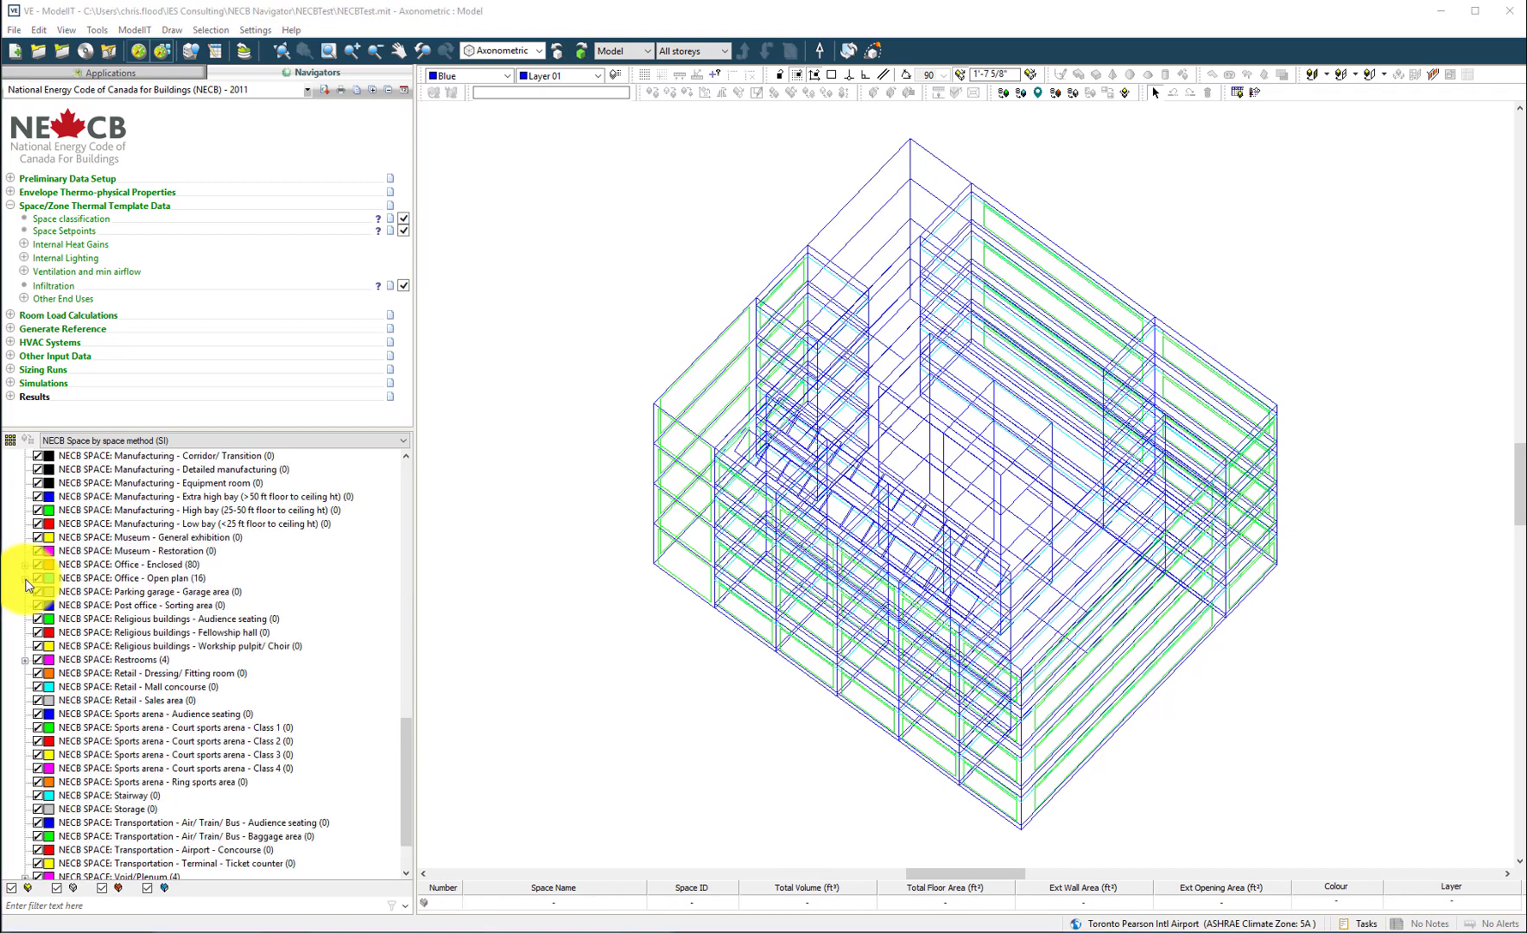
{"action": "left_click", "coordinate": [25, 579]}
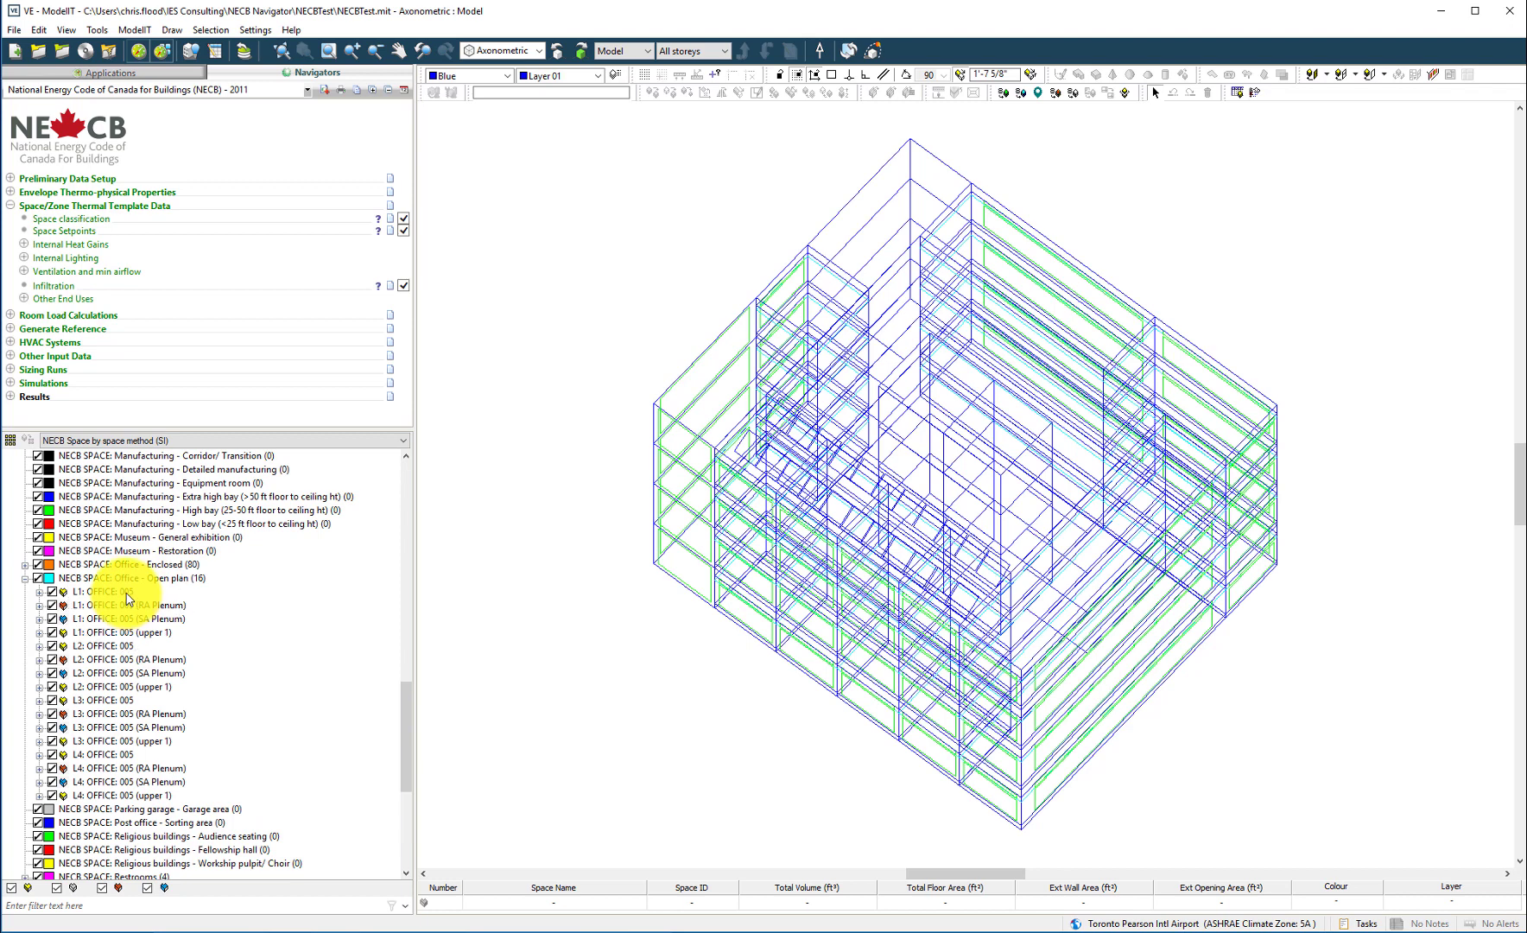
{"action": "left_click", "coordinate": [86, 257]}
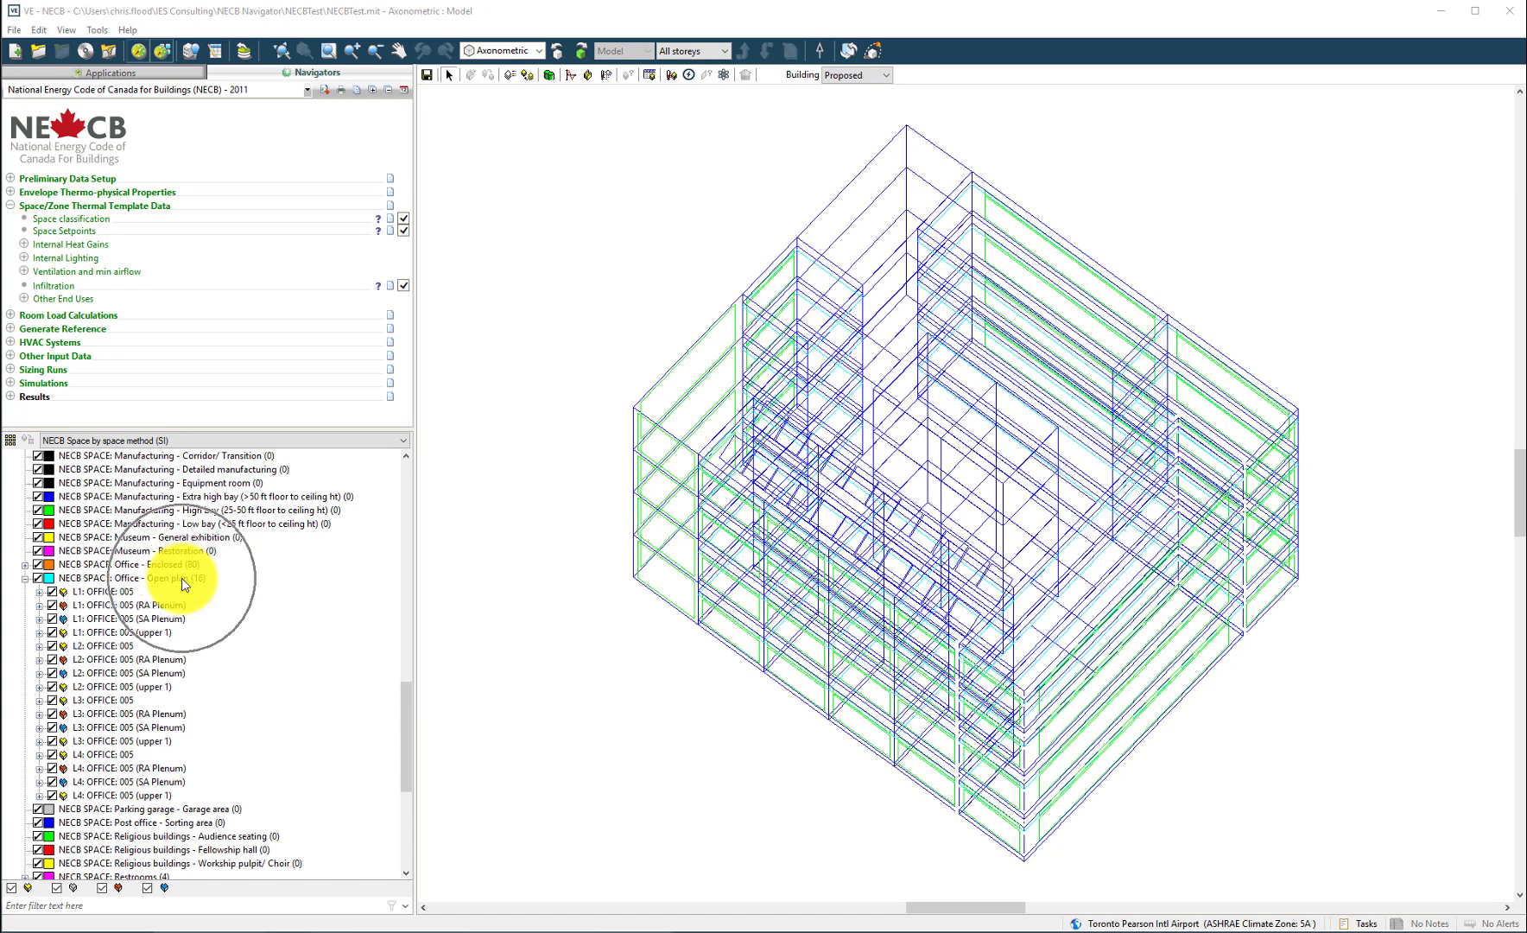
{"action": "left_click", "coordinate": [182, 578]}
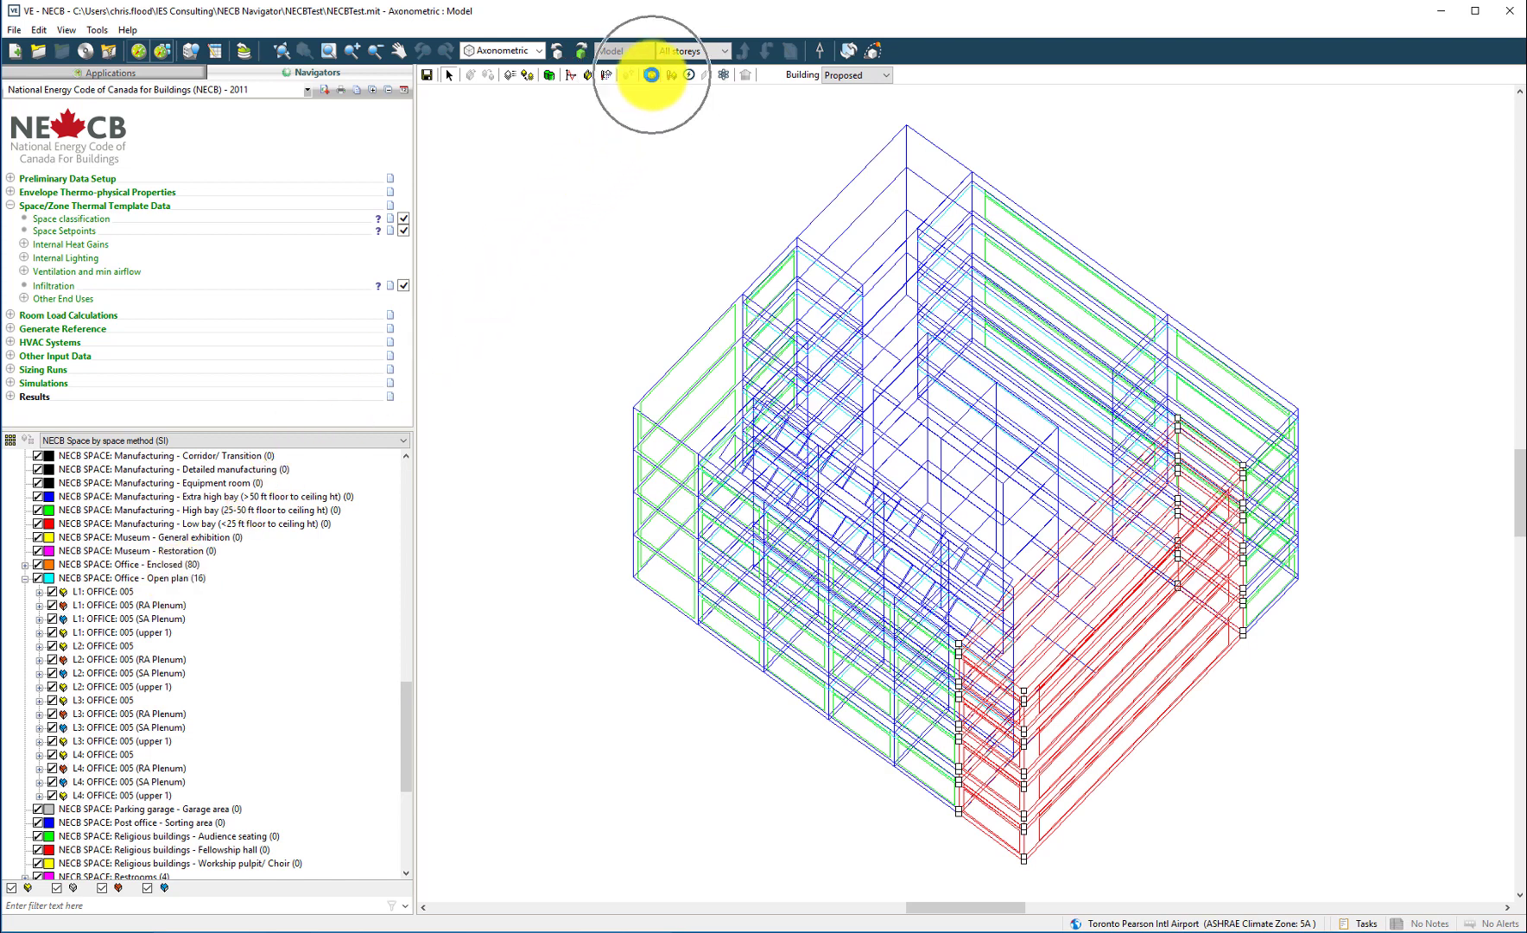
Step: Glance at the offices' tabular space data, then move on to the Room Load Calculations stage
{"action": "left_click", "coordinate": [652, 75]}
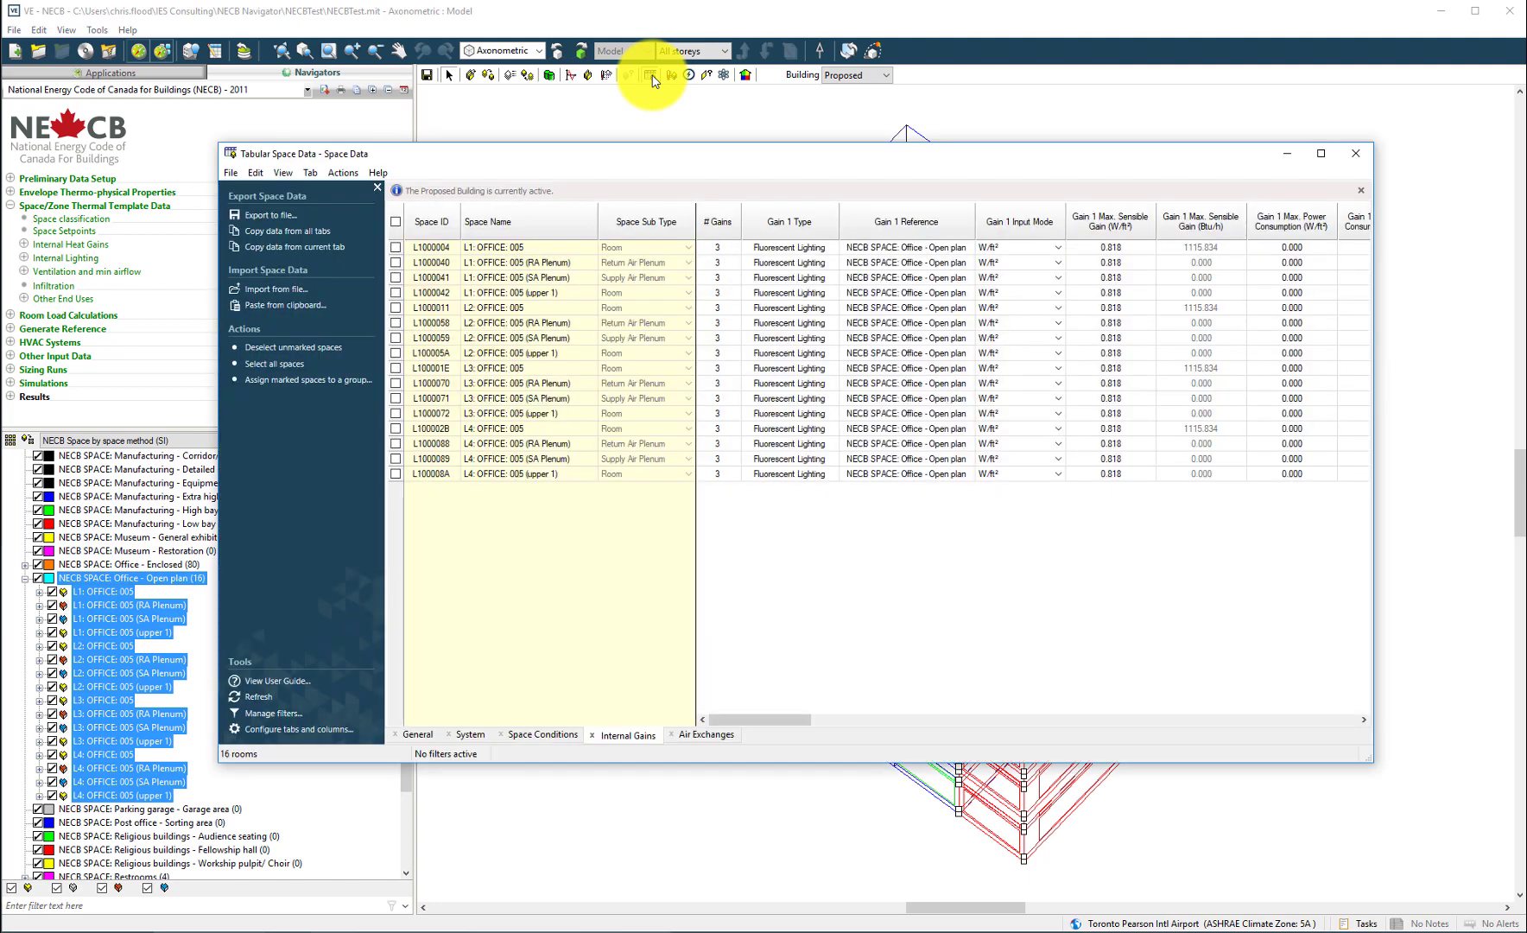
{"action": "left_click", "coordinate": [652, 75]}
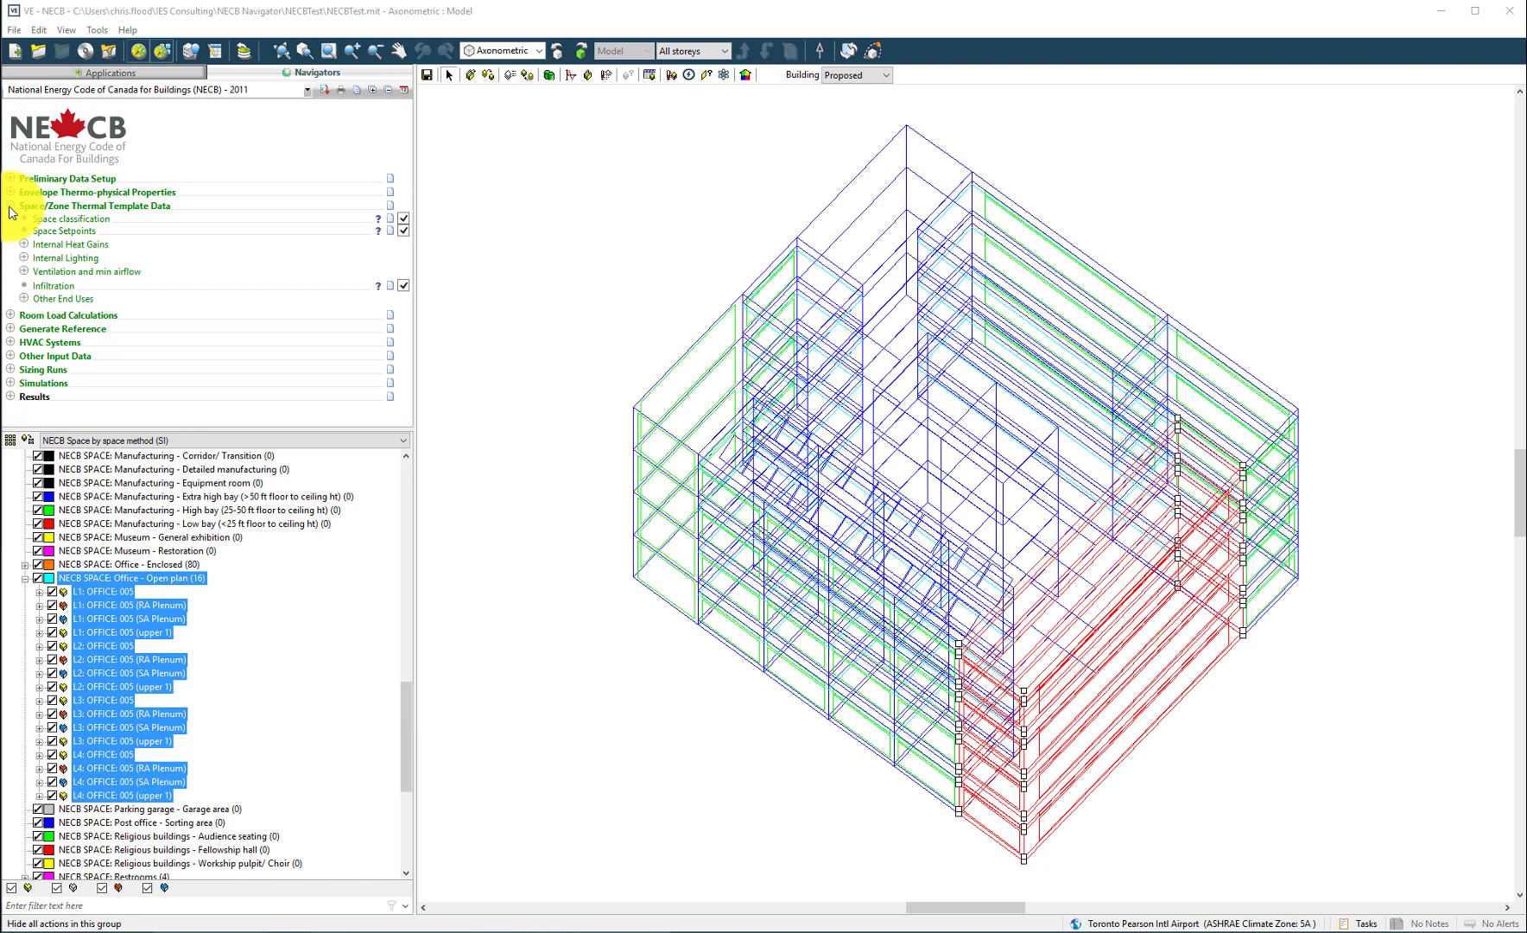
{"action": "left_click", "coordinate": [9, 207]}
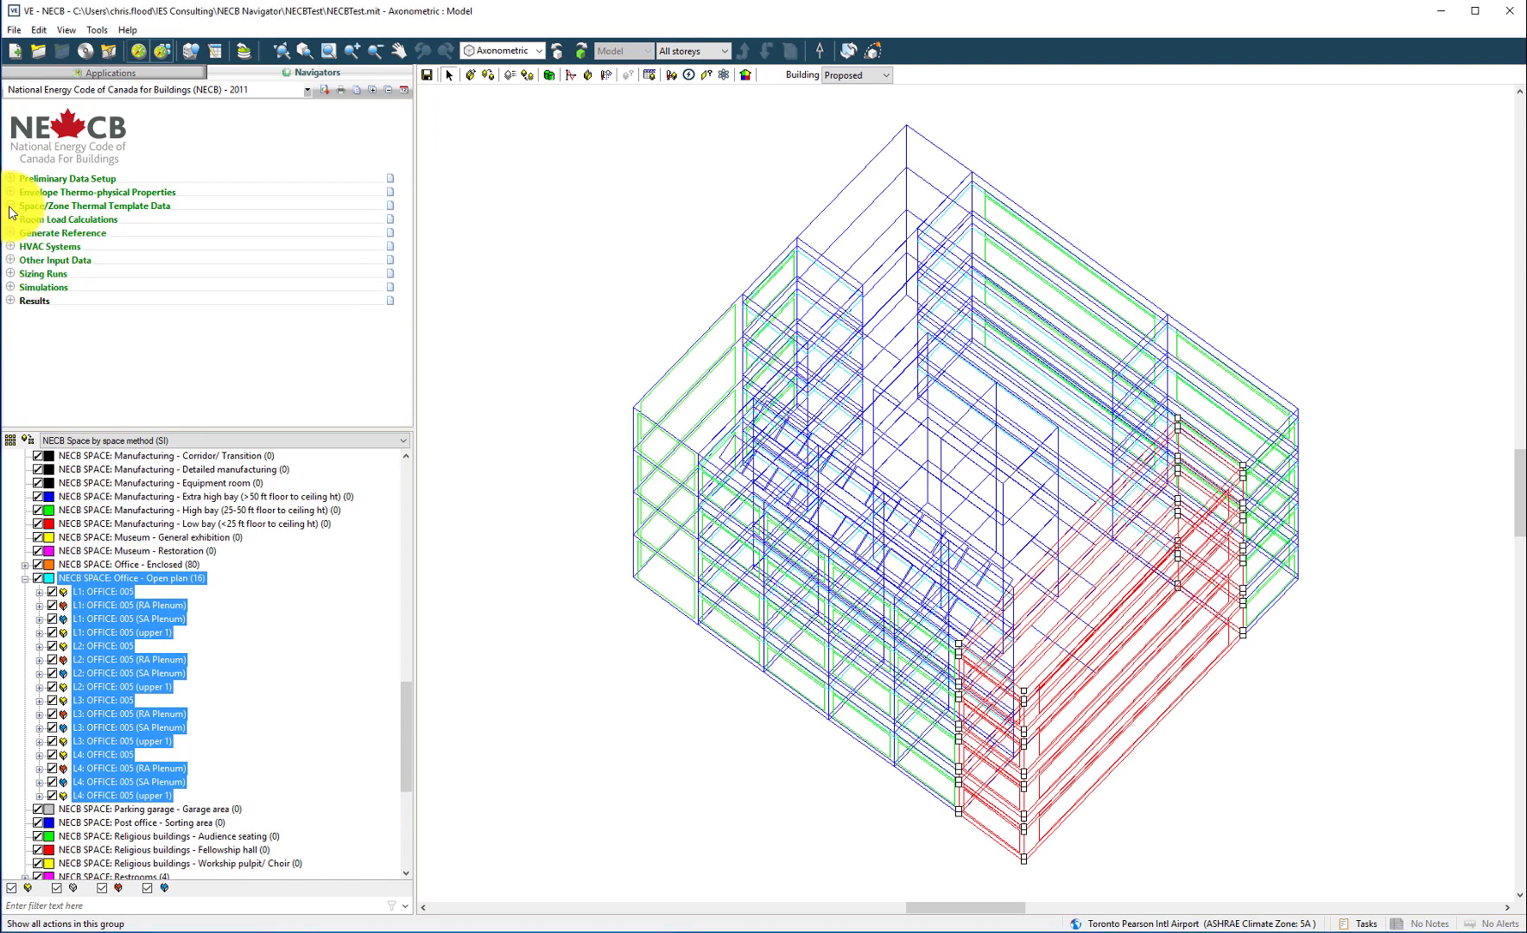
{"action": "left_click", "coordinate": [11, 220]}
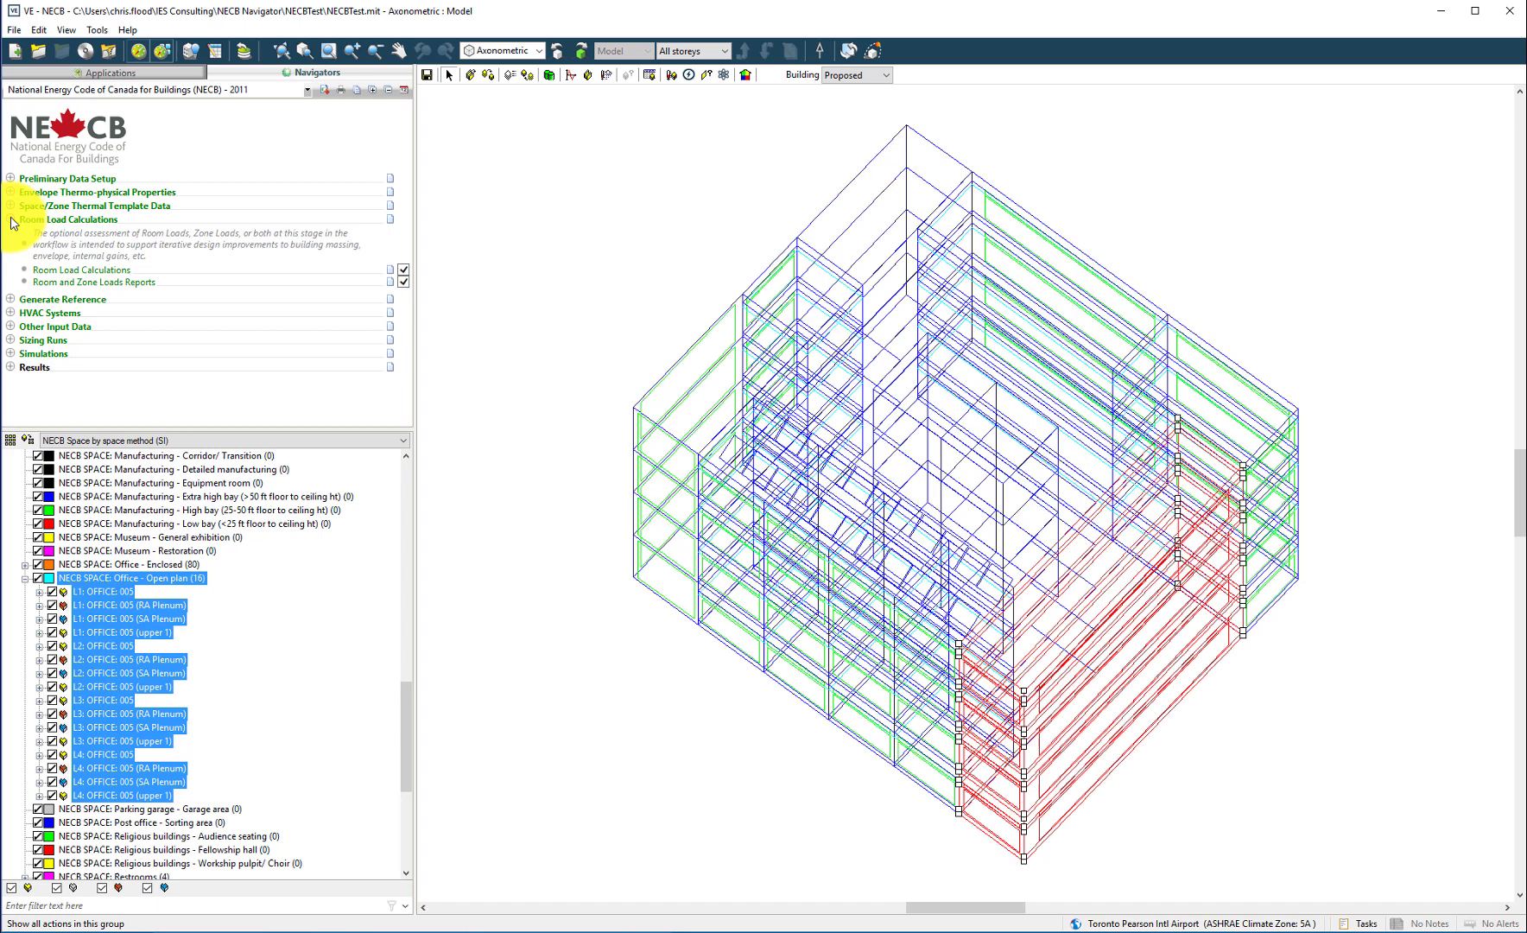
Step: Deselect the offices, close the loads settings, and view the NECB_p room loads report in Content Manager
{"action": "left_click", "coordinate": [58, 283]}
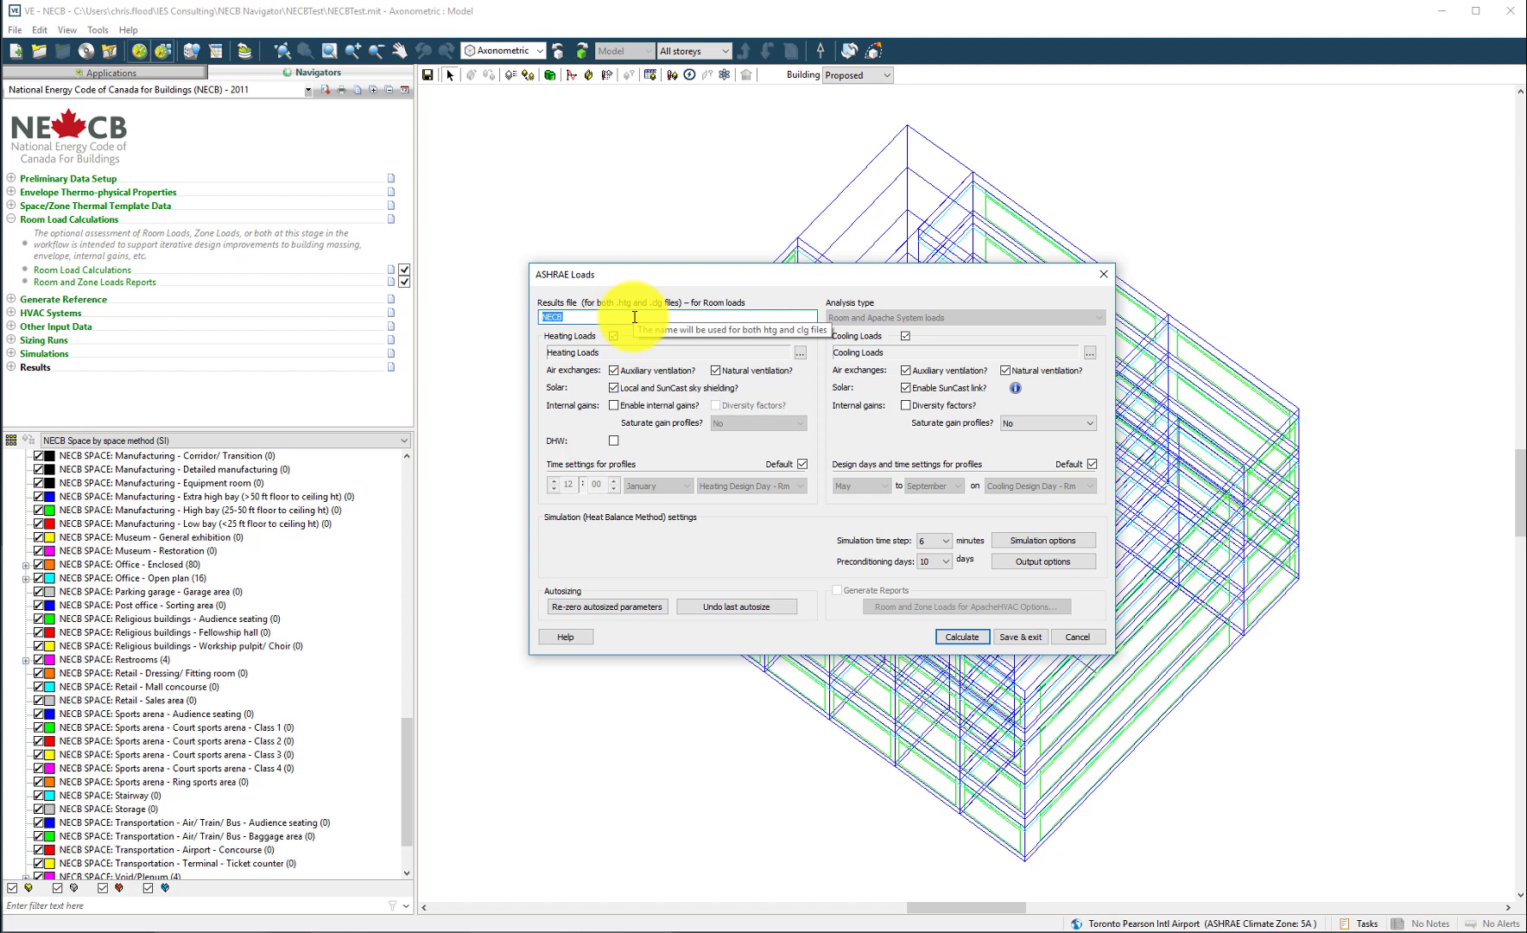
{"action": "key", "text": "Escape"}
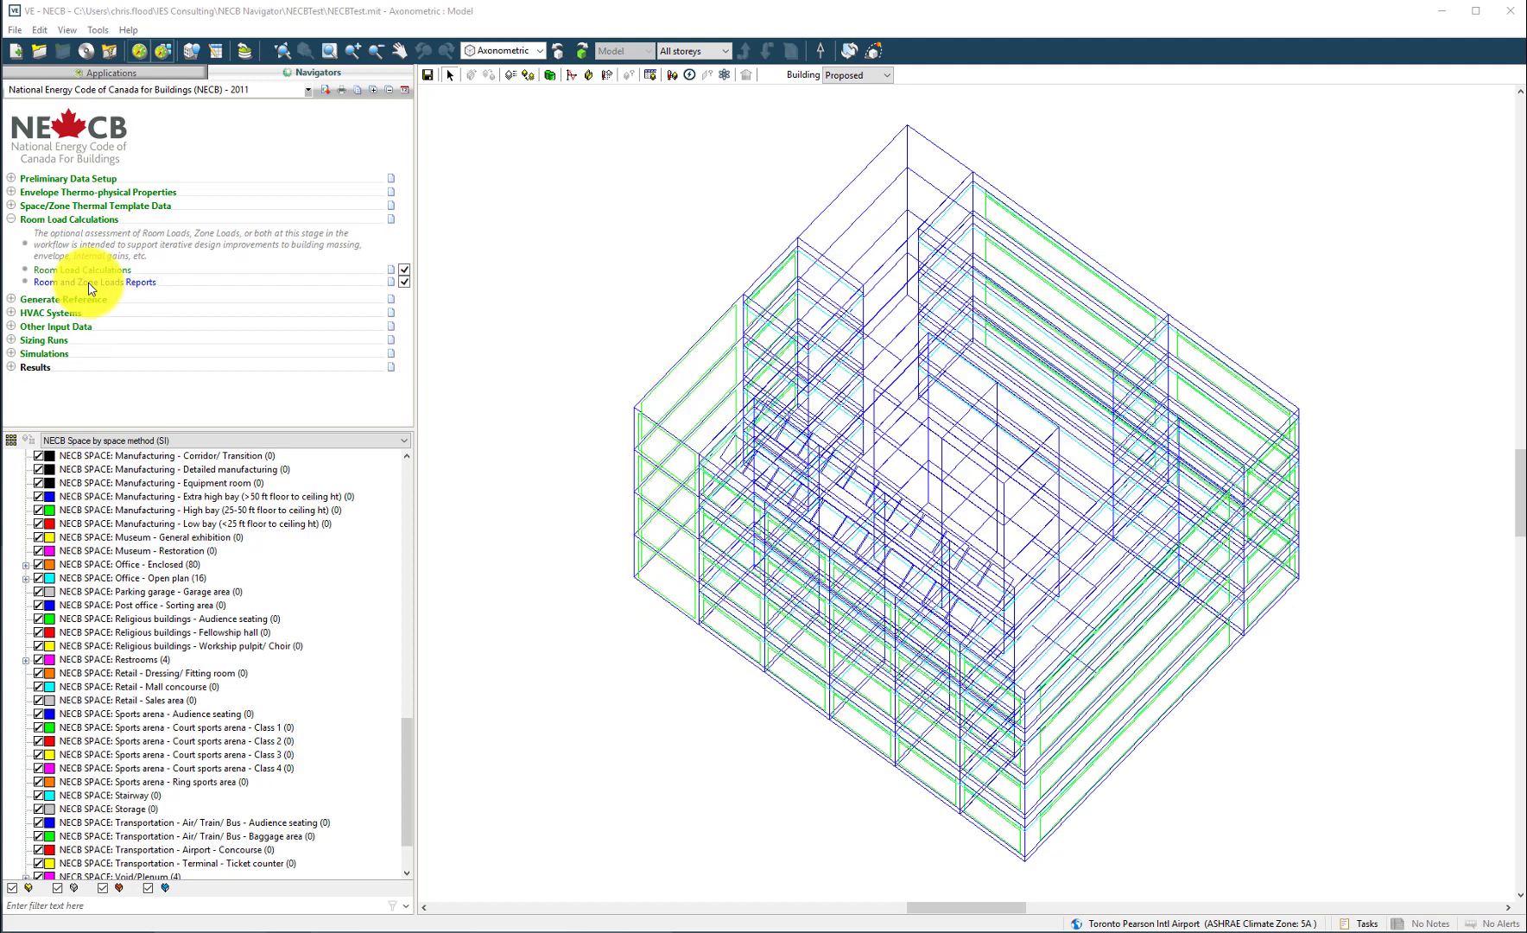
{"action": "left_click", "coordinate": [97, 30]}
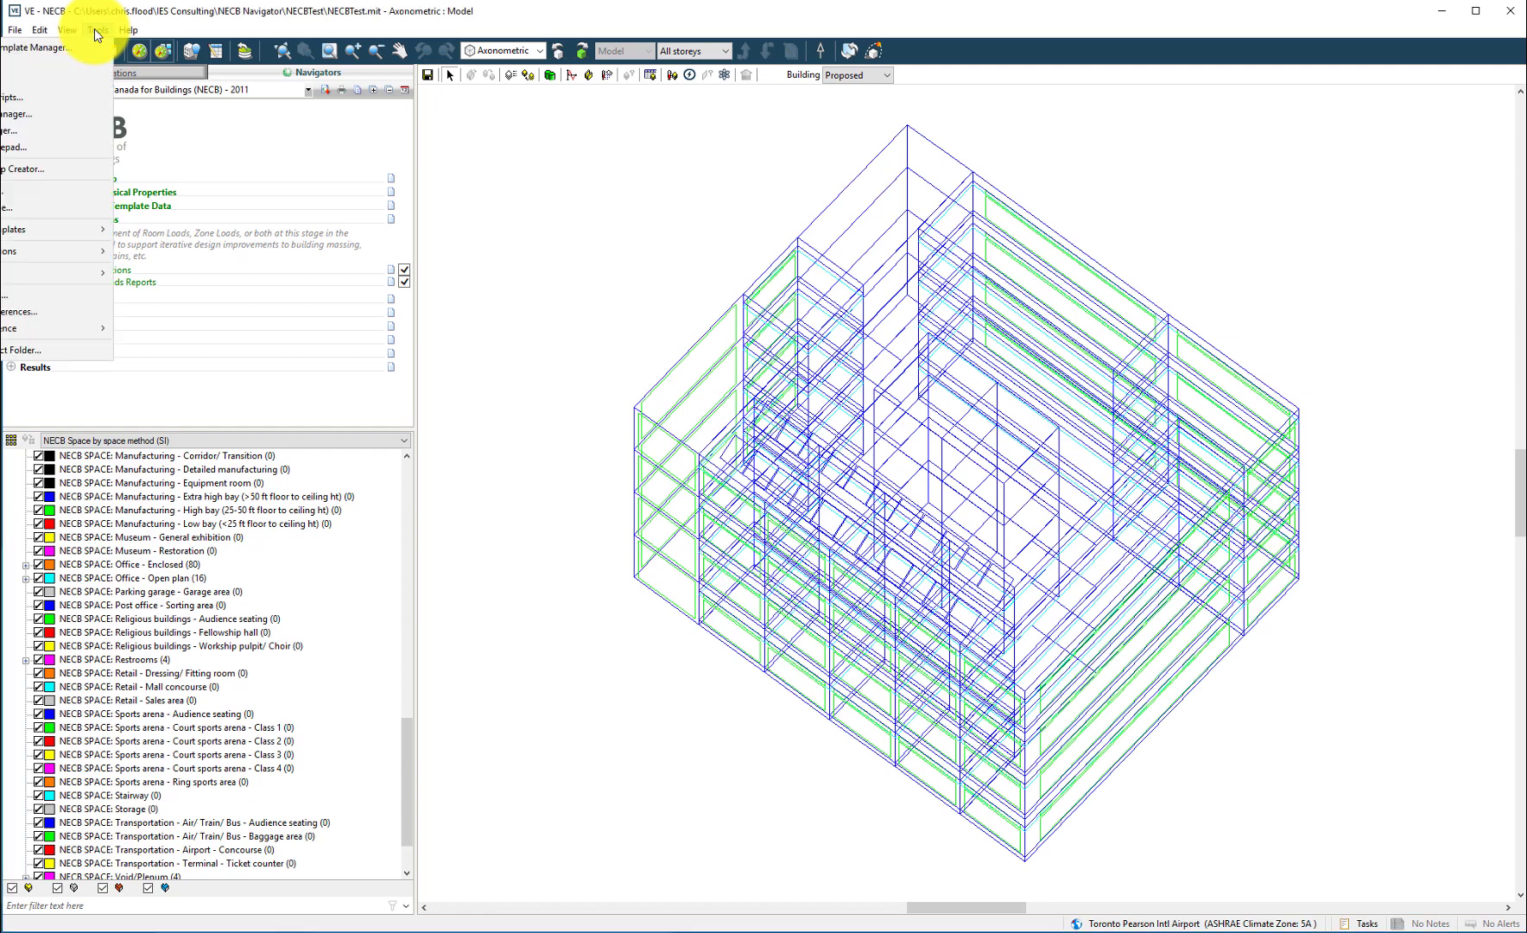
{"action": "left_click", "coordinate": [69, 112]}
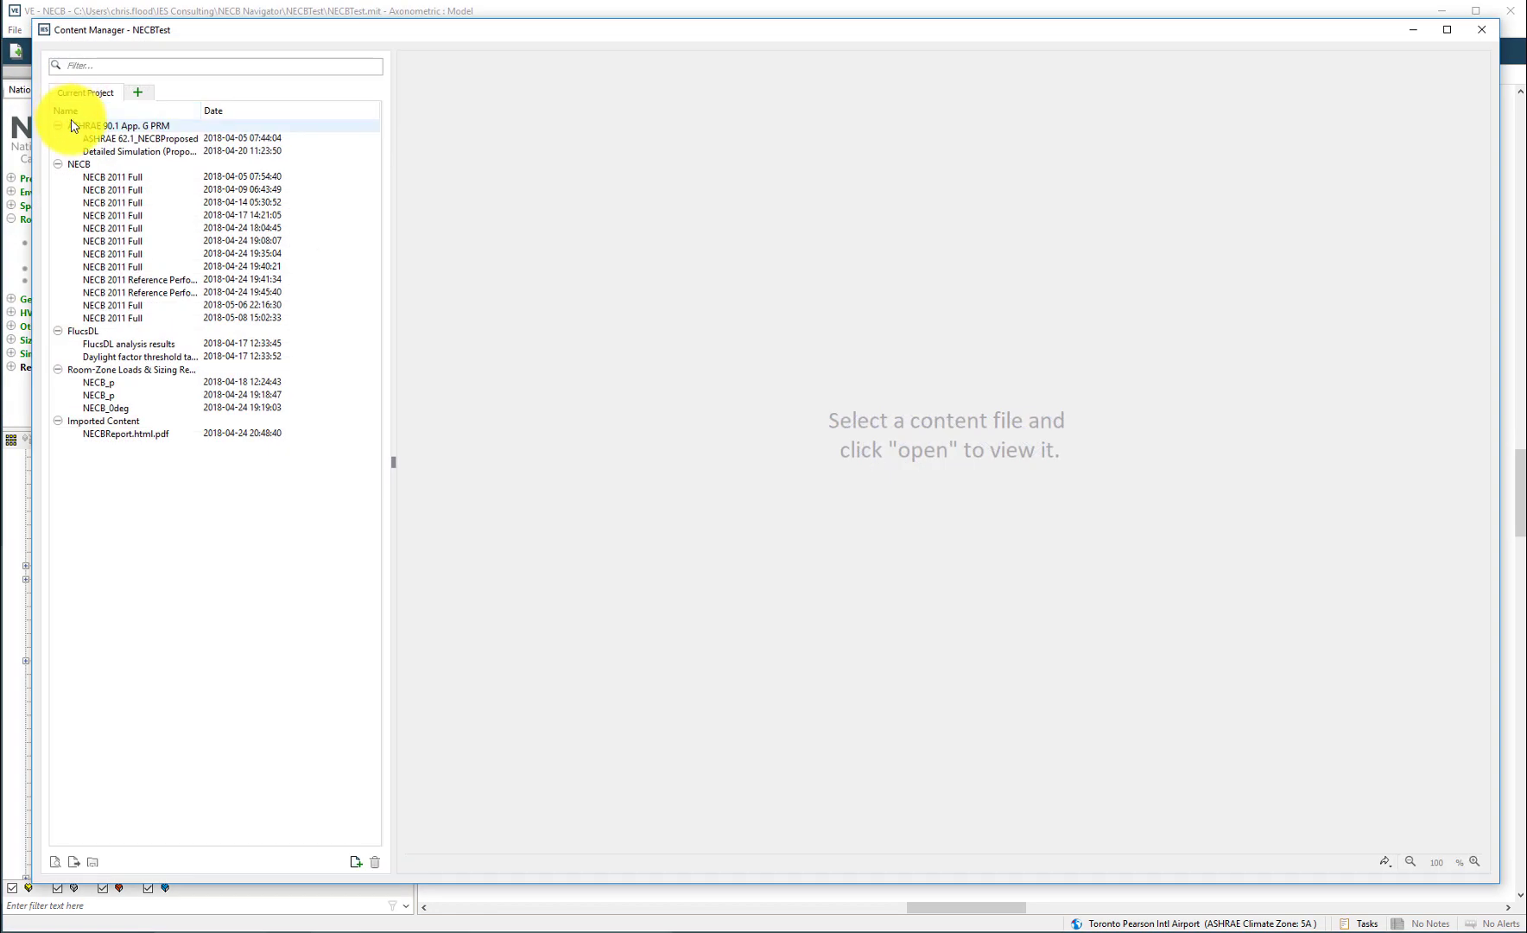
{"action": "double_click", "coordinate": [153, 397]}
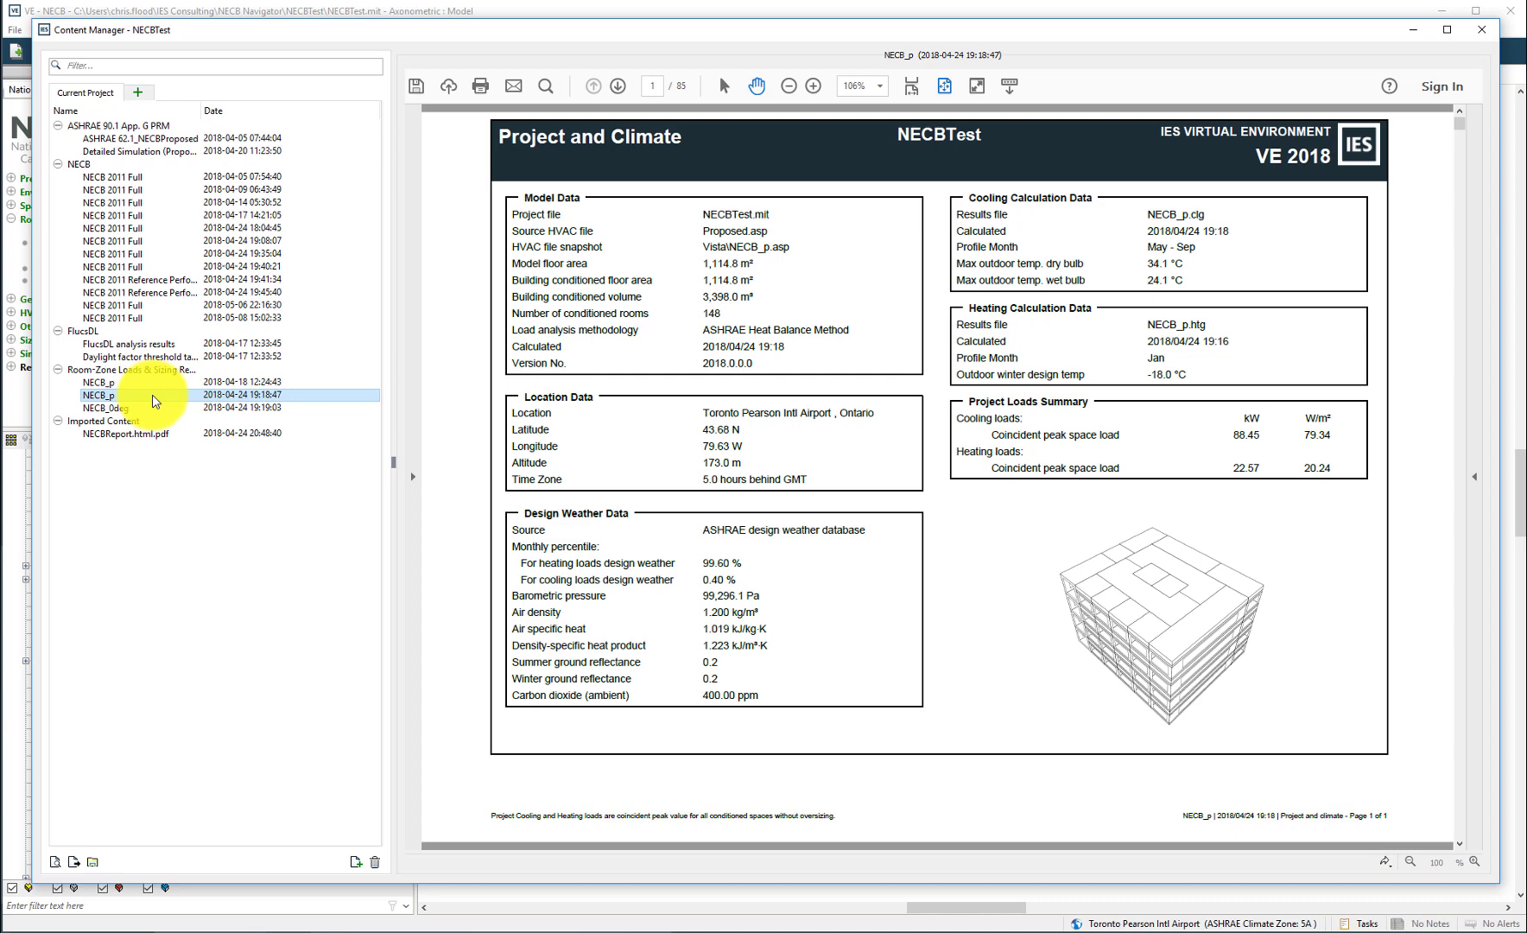
{"action": "key", "text": "alt+F4"}
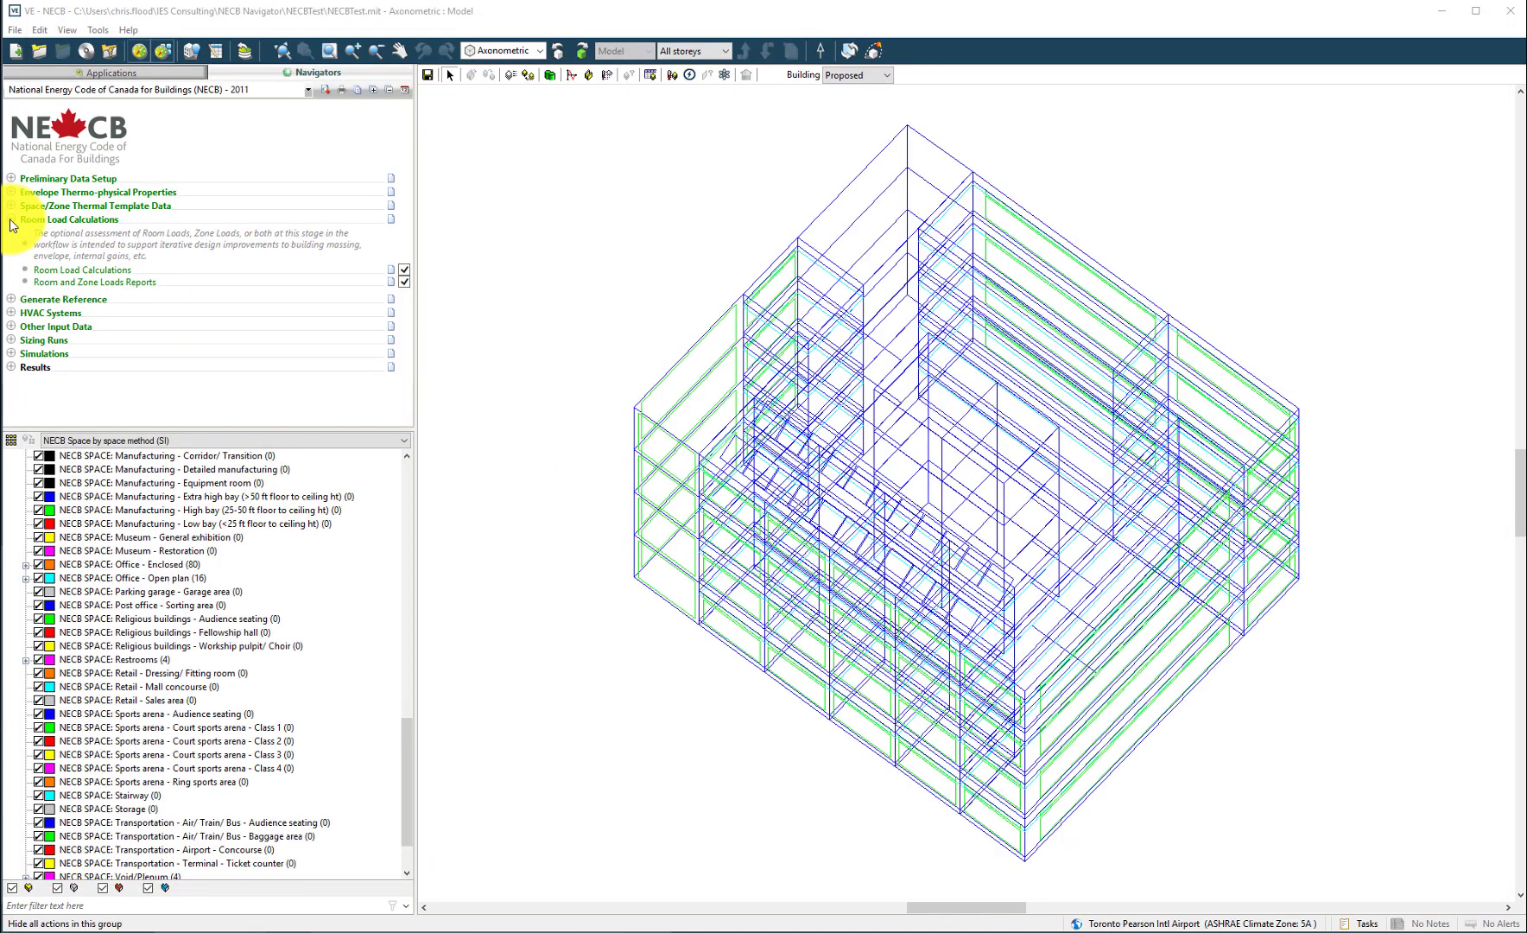
Step: Regenerate the reference model under Generate Reference, confirming replacement of the existing reference with Yes
{"action": "left_click", "coordinate": [11, 219]}
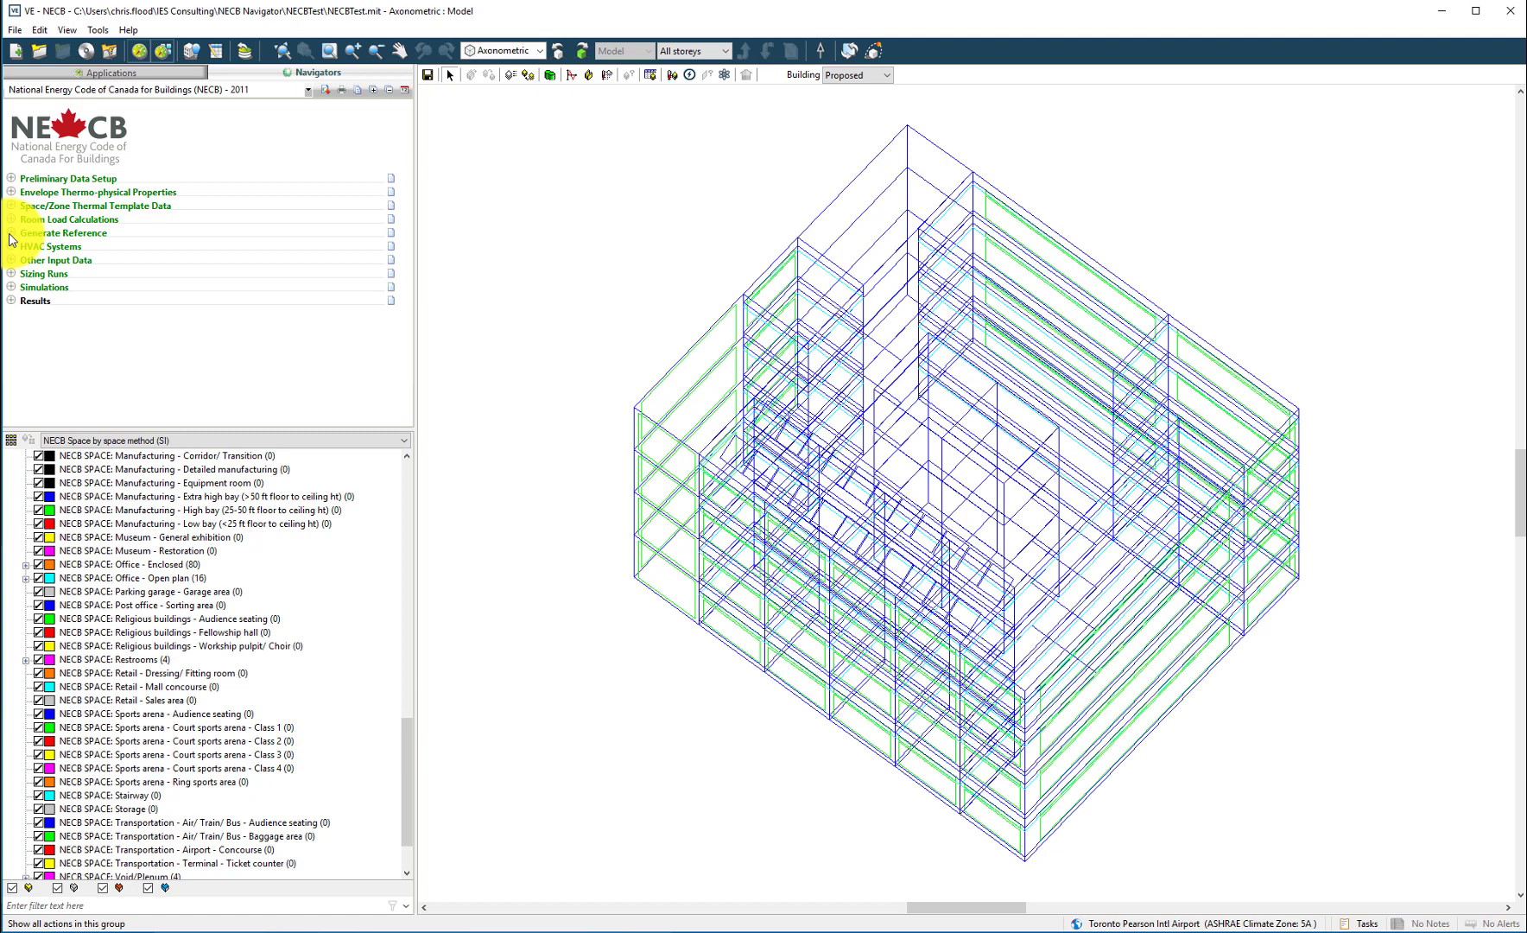
{"action": "left_click", "coordinate": [12, 233]}
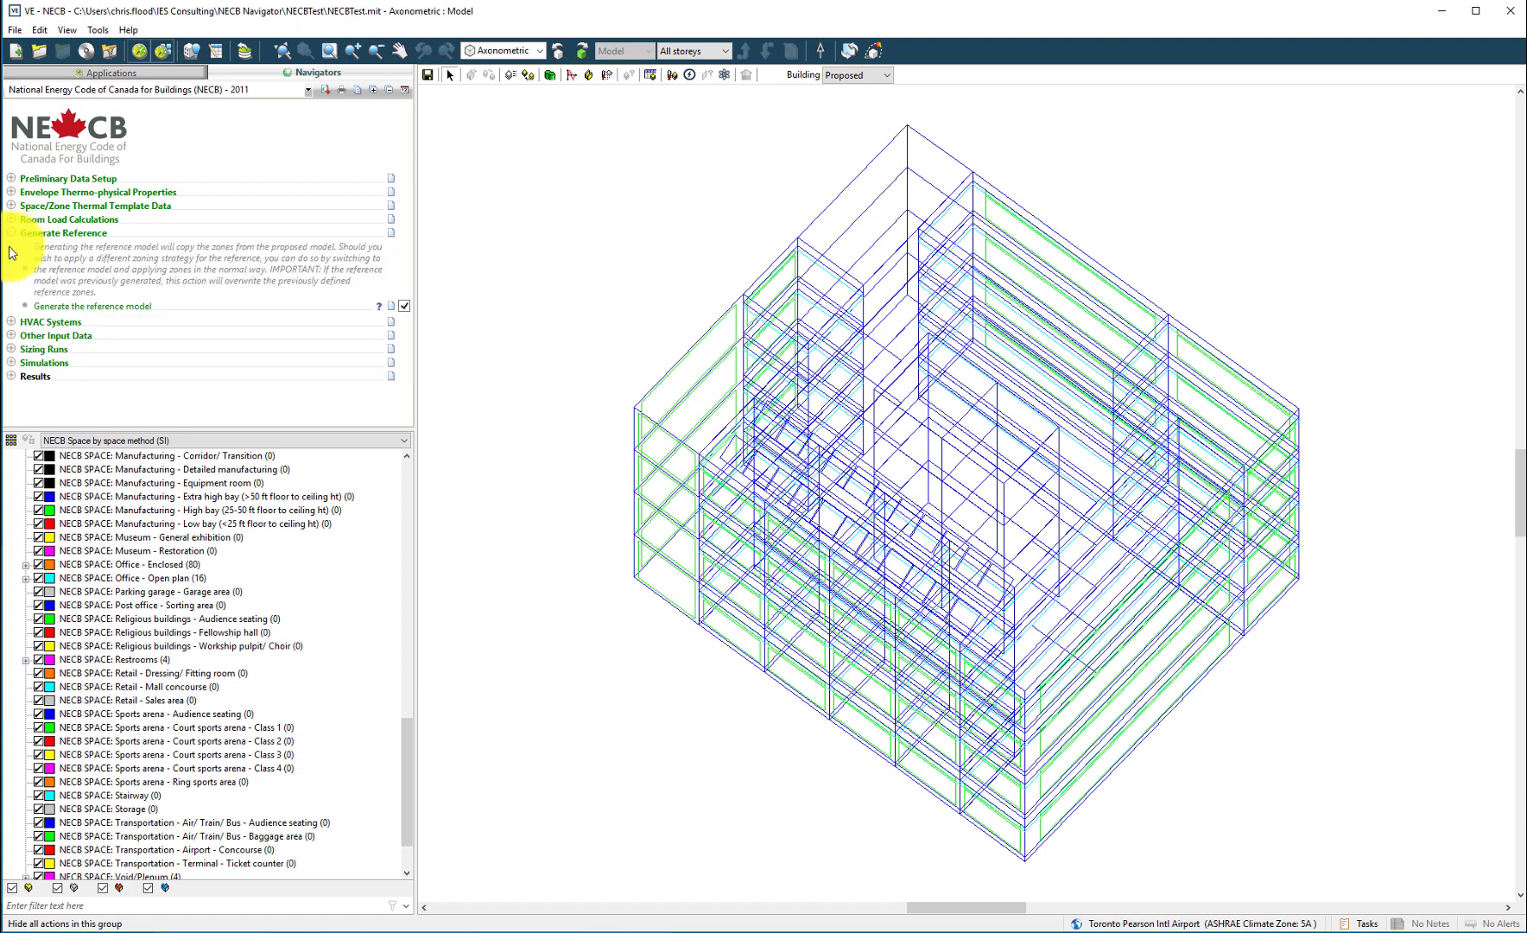
{"action": "left_click", "coordinate": [58, 309]}
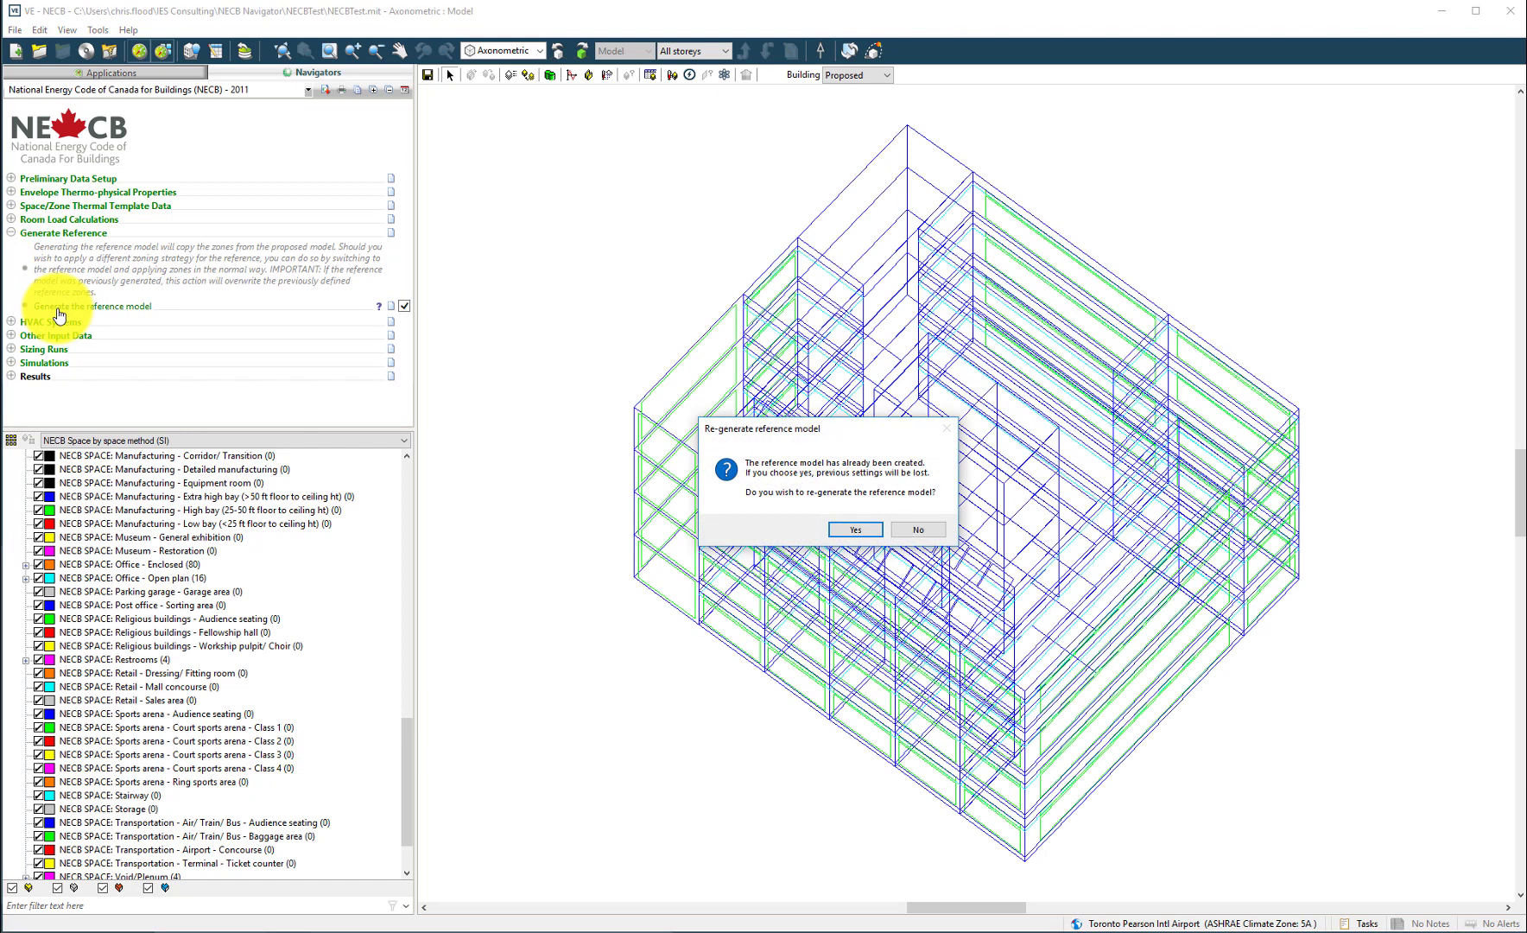
{"action": "left_click", "coordinate": [870, 526]}
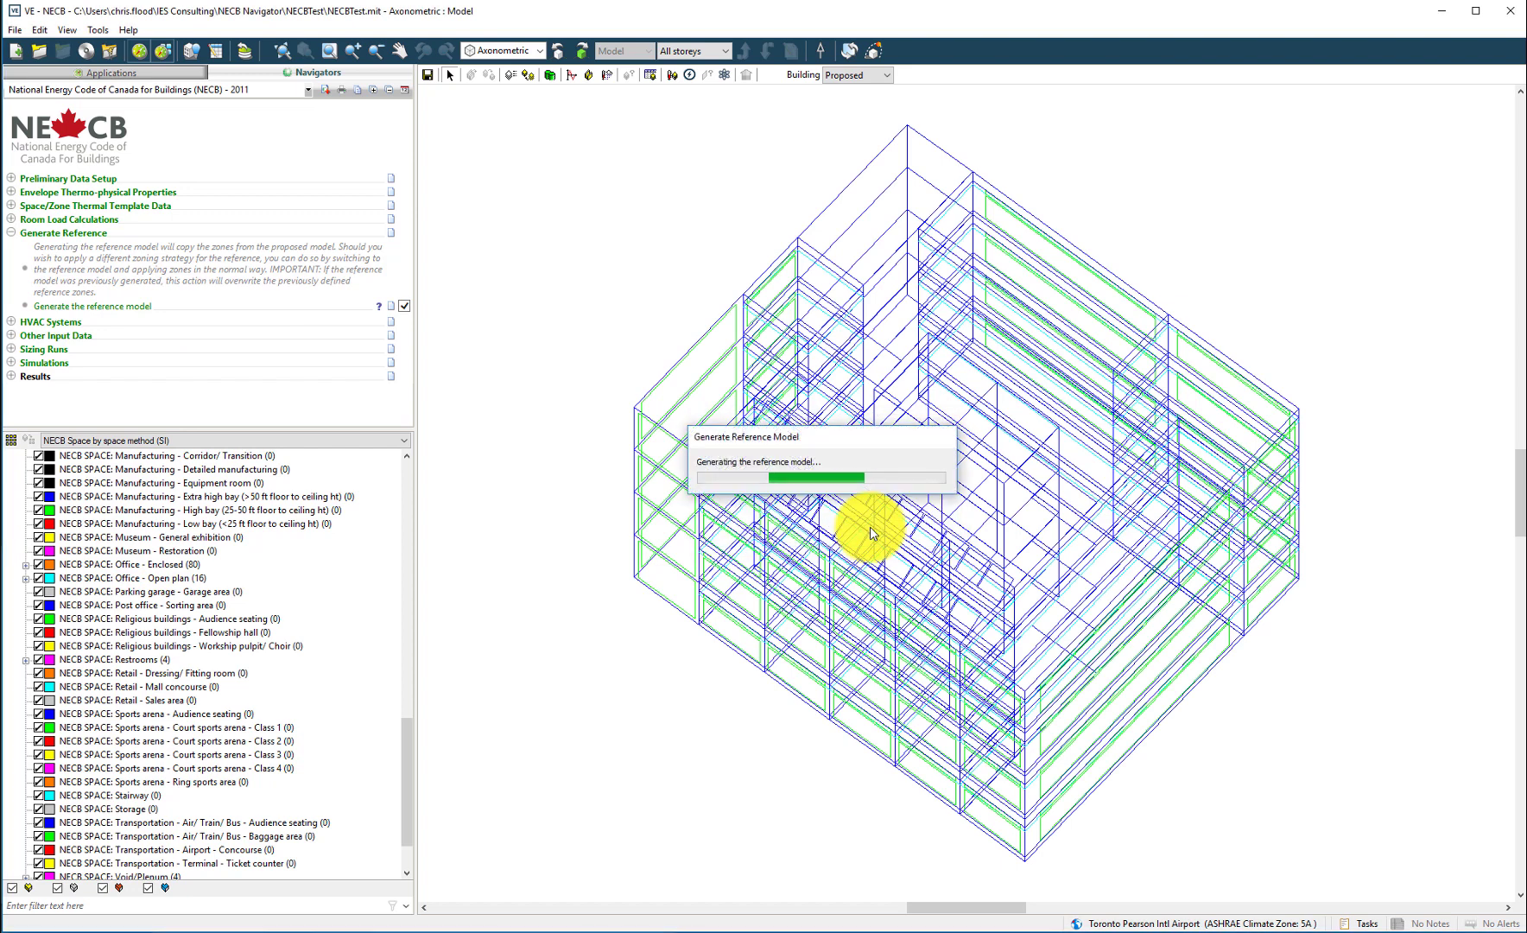
Step: Switch the active building to Reference and expand the HVAC Systems stage
{"action": "left_click", "coordinate": [881, 80]}
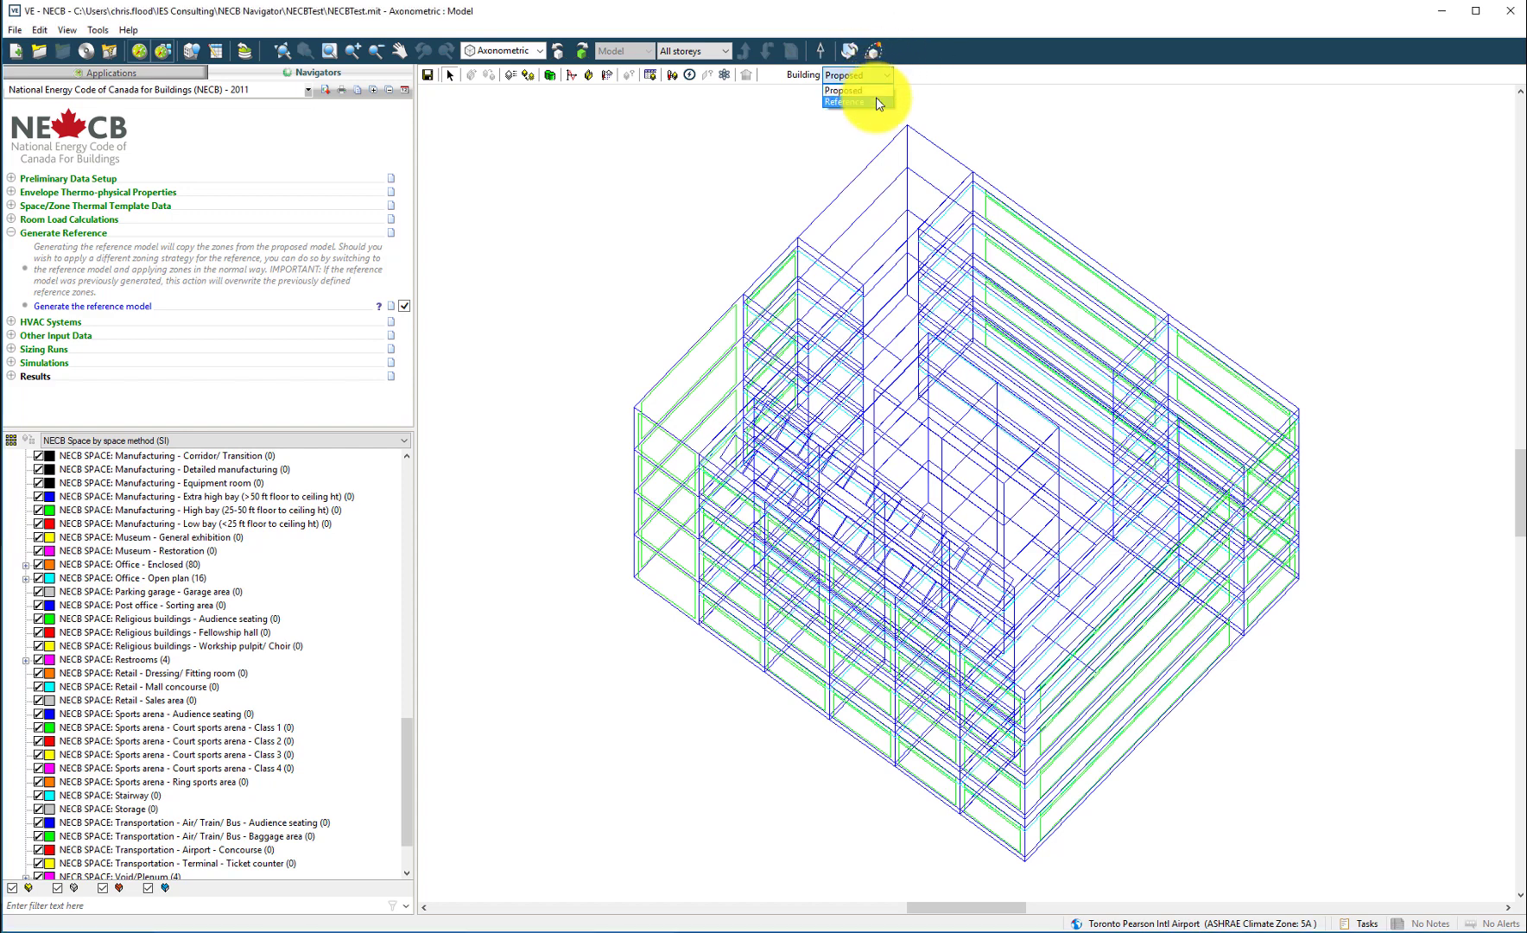
{"action": "left_click", "coordinate": [877, 101]}
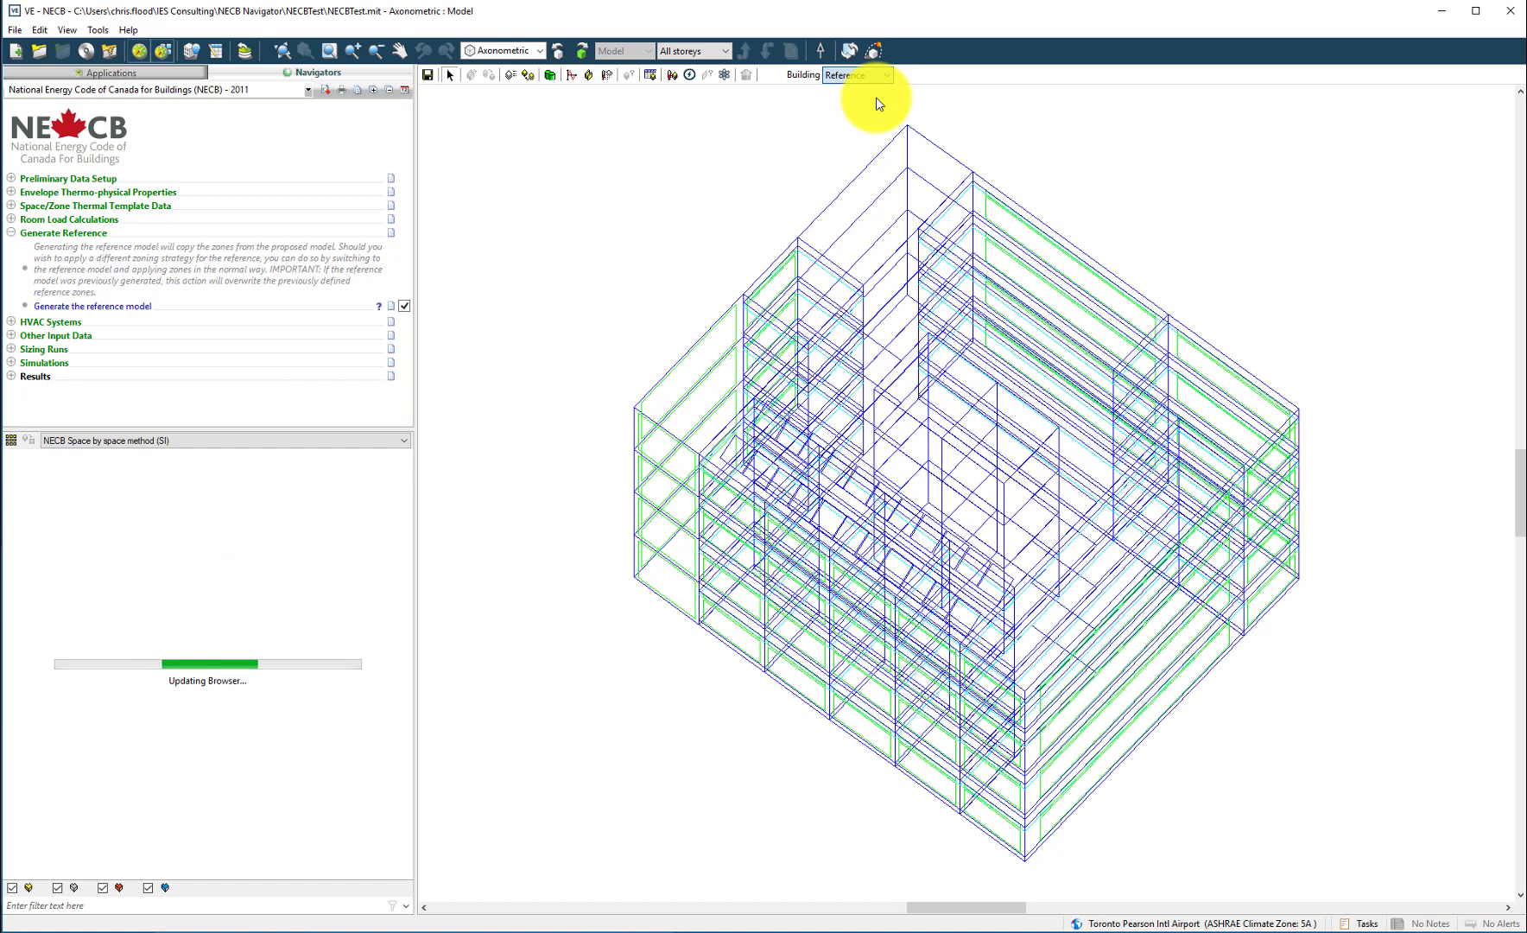
{"action": "left_click", "coordinate": [11, 234]}
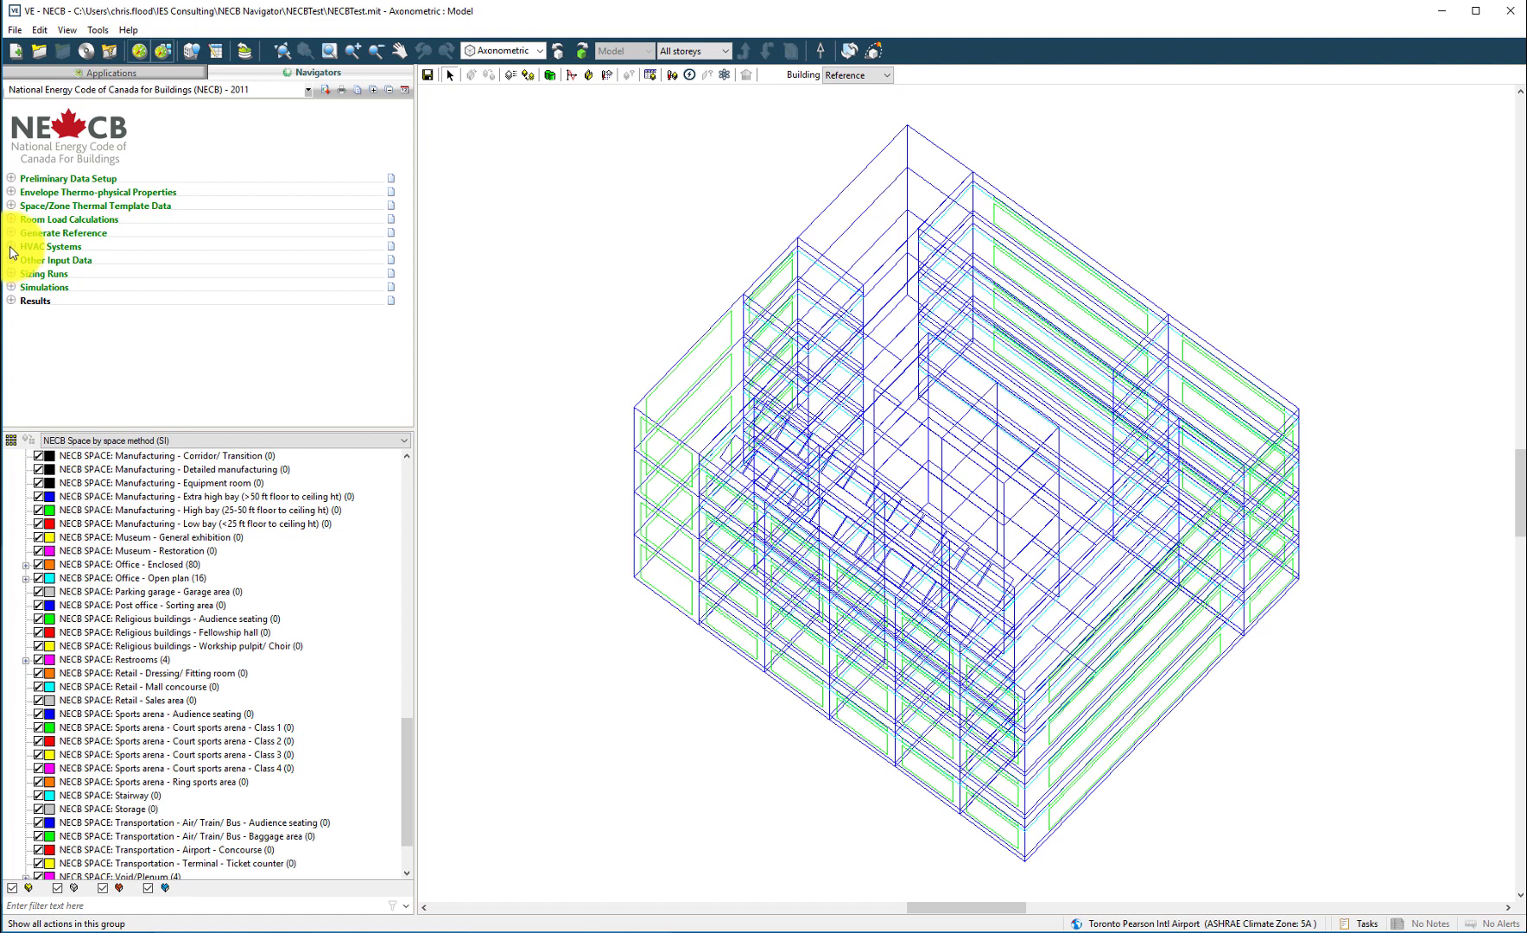
{"action": "left_click", "coordinate": [11, 248]}
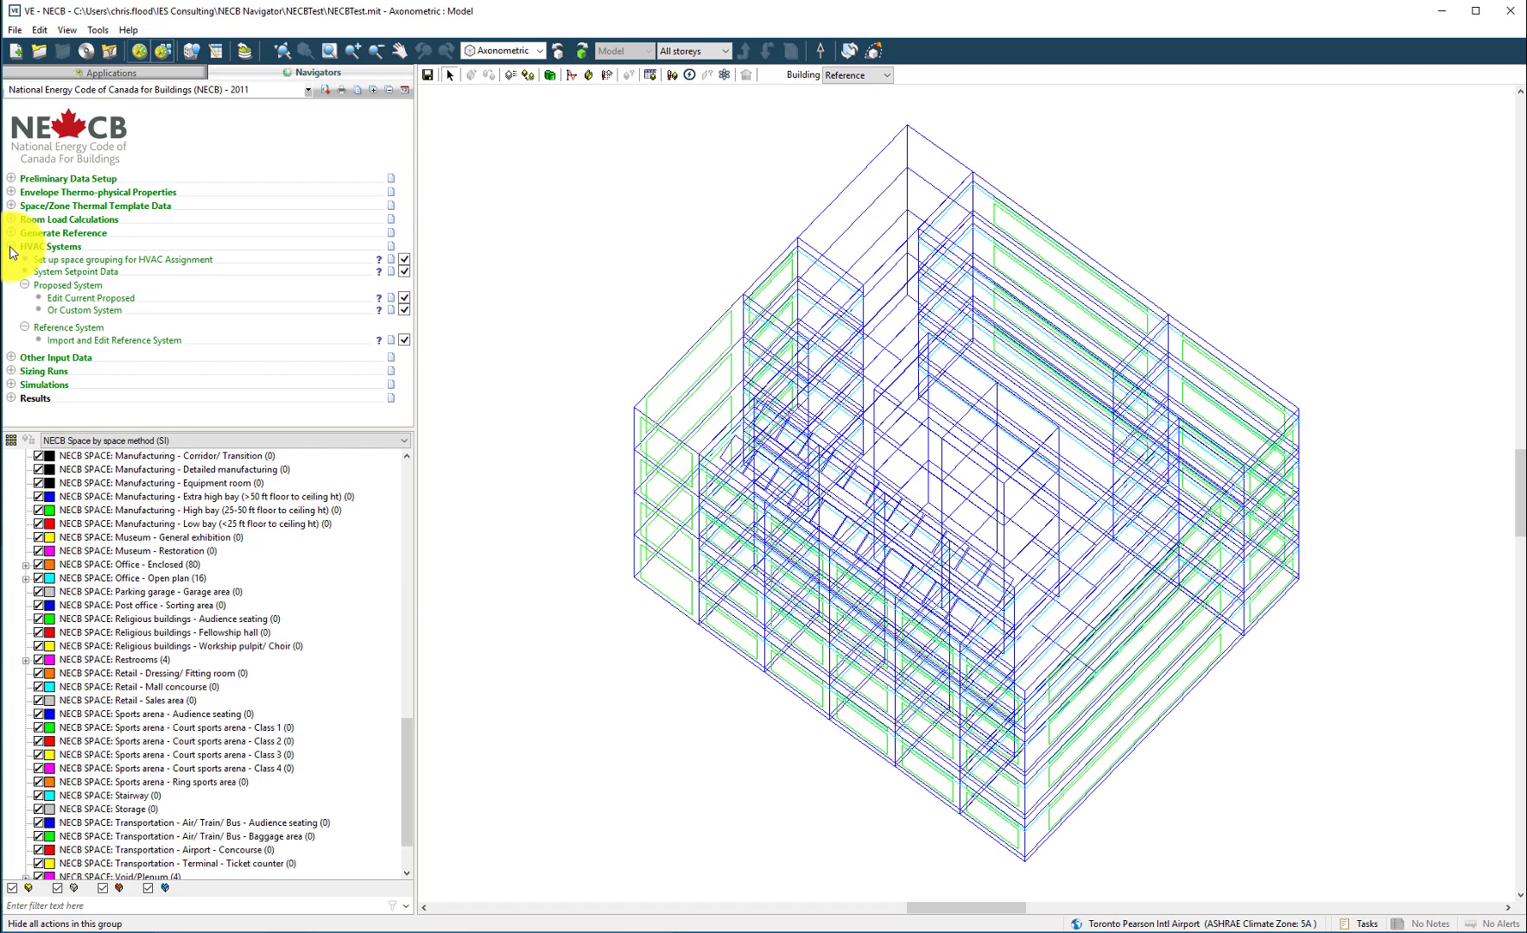
Step: Open the Proposed HVAC system in ApHVAC and browse the Import Systems prototype library, previewing 01a PTAC
{"action": "left_click", "coordinate": [12, 234]}
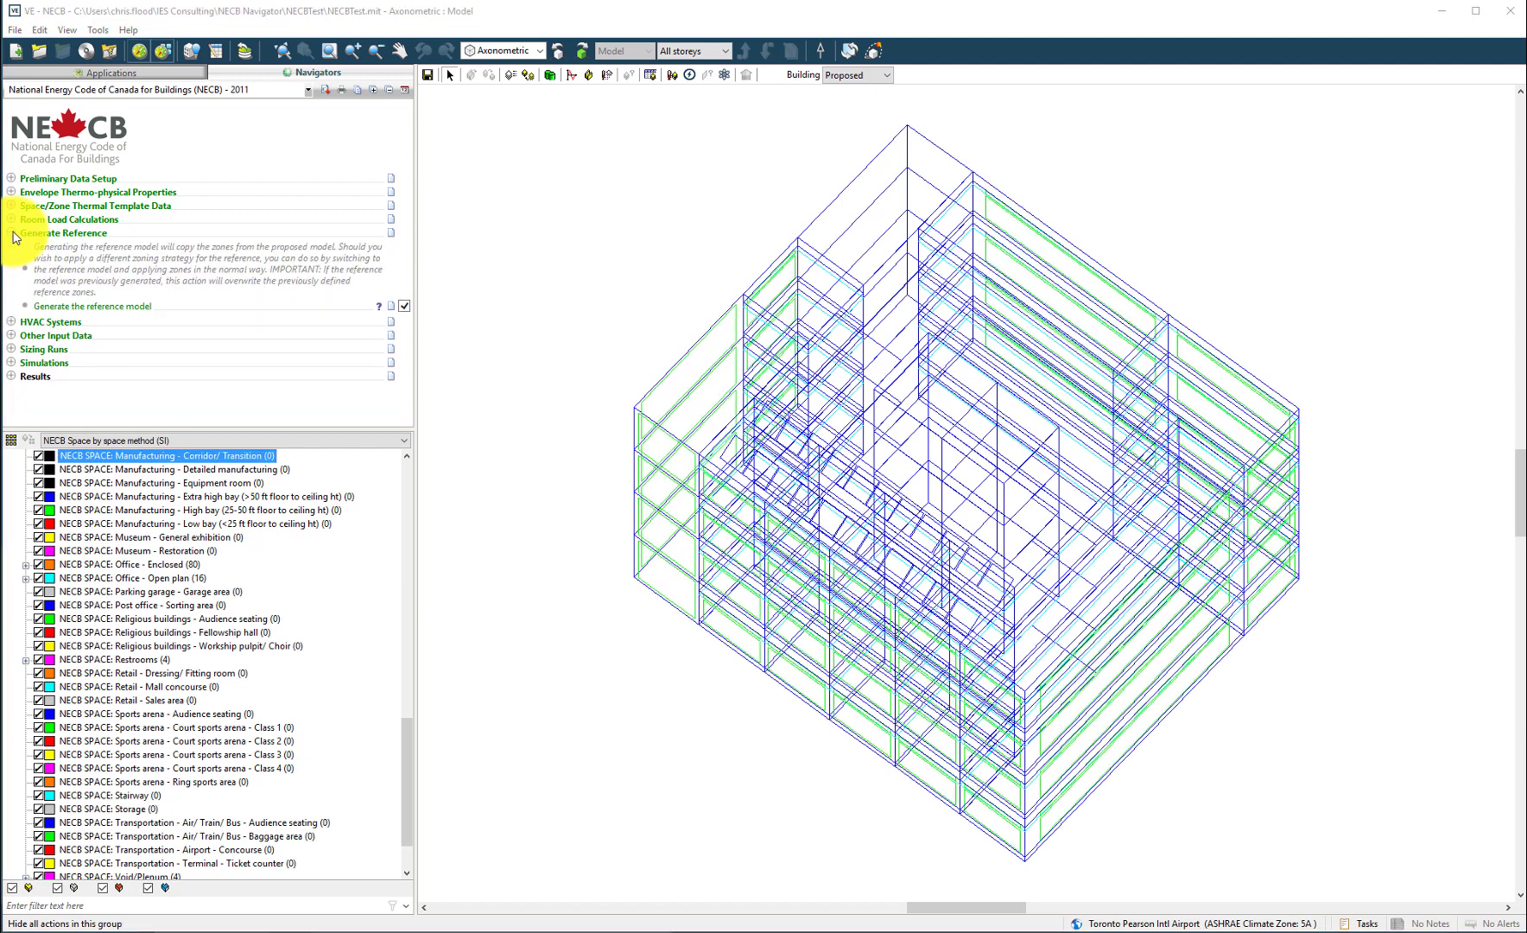
{"action": "left_click", "coordinate": [13, 235]}
{"action": "left_click", "coordinate": [13, 248]}
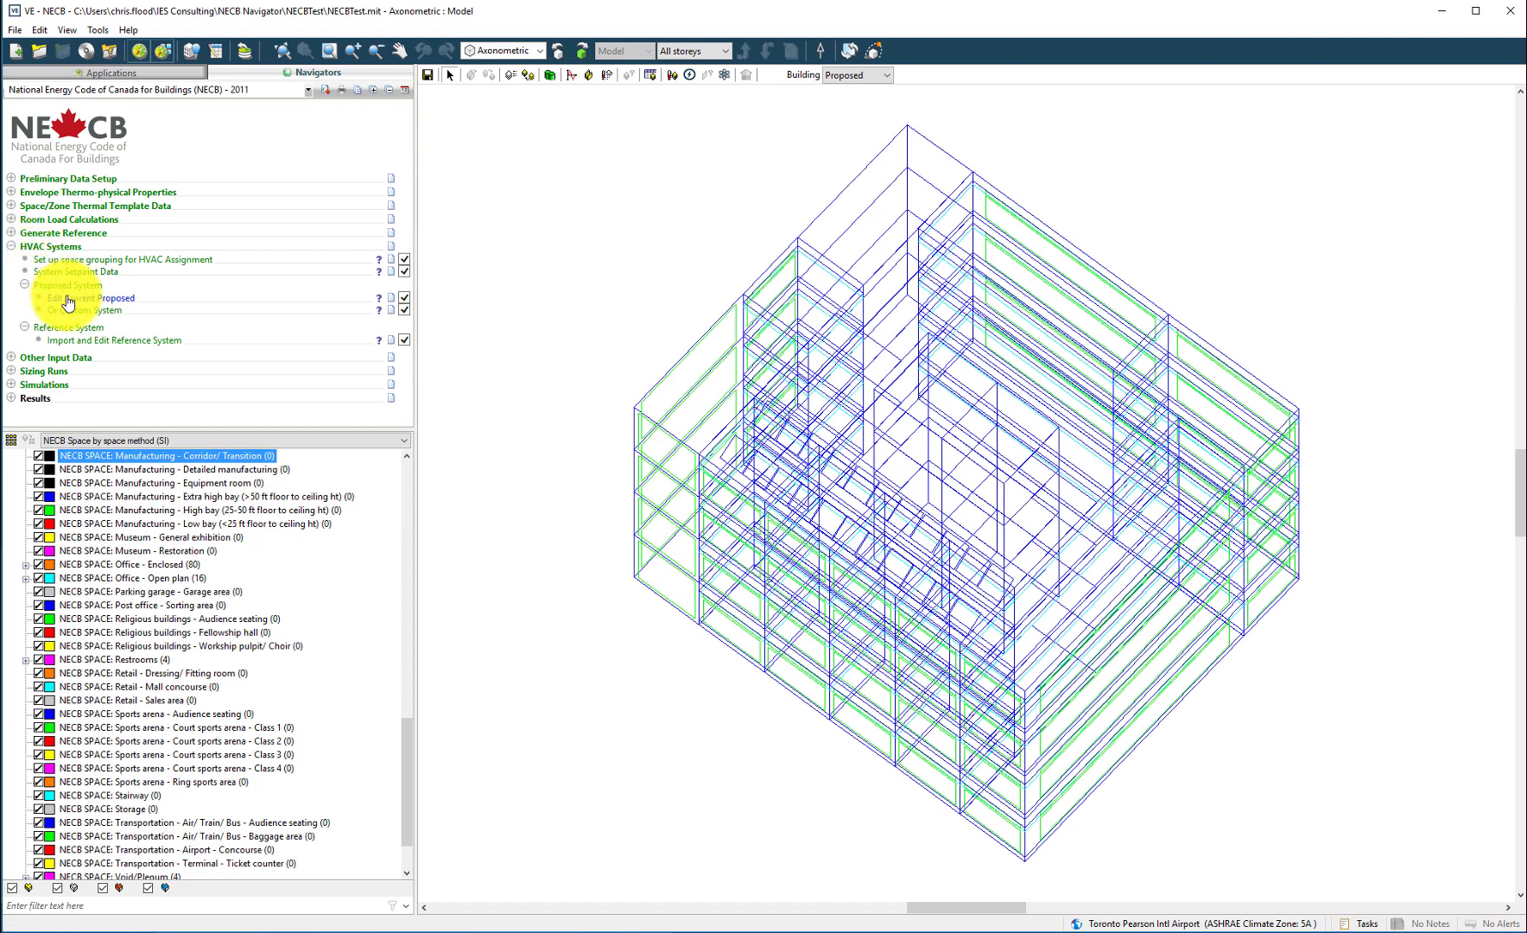
{"action": "left_click", "coordinate": [68, 300]}
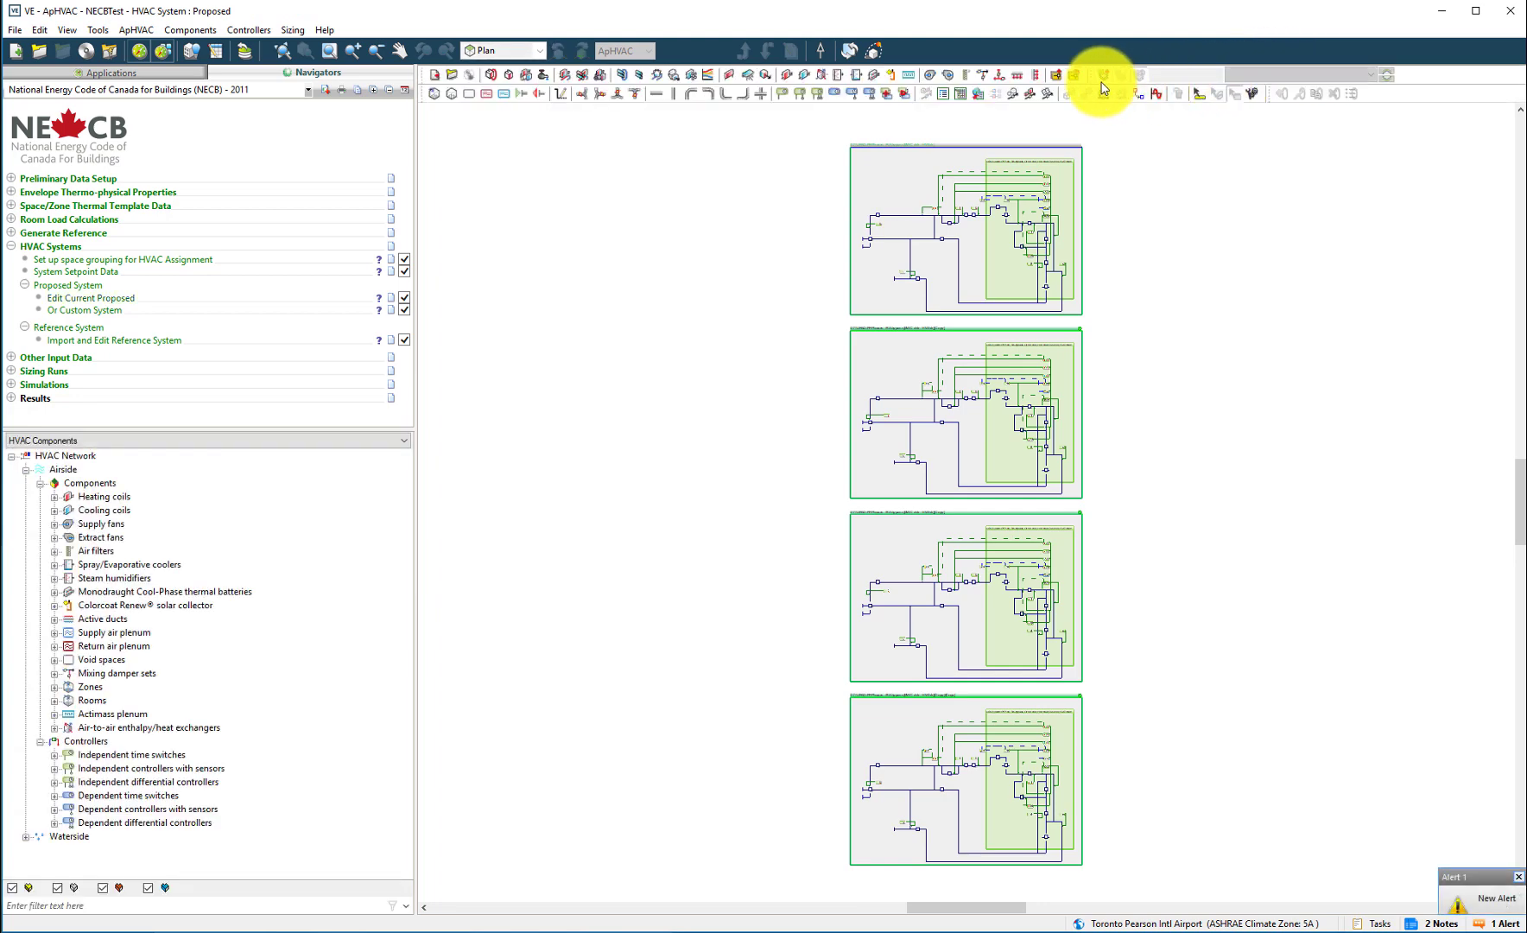
{"action": "left_click", "coordinate": [1058, 77]}
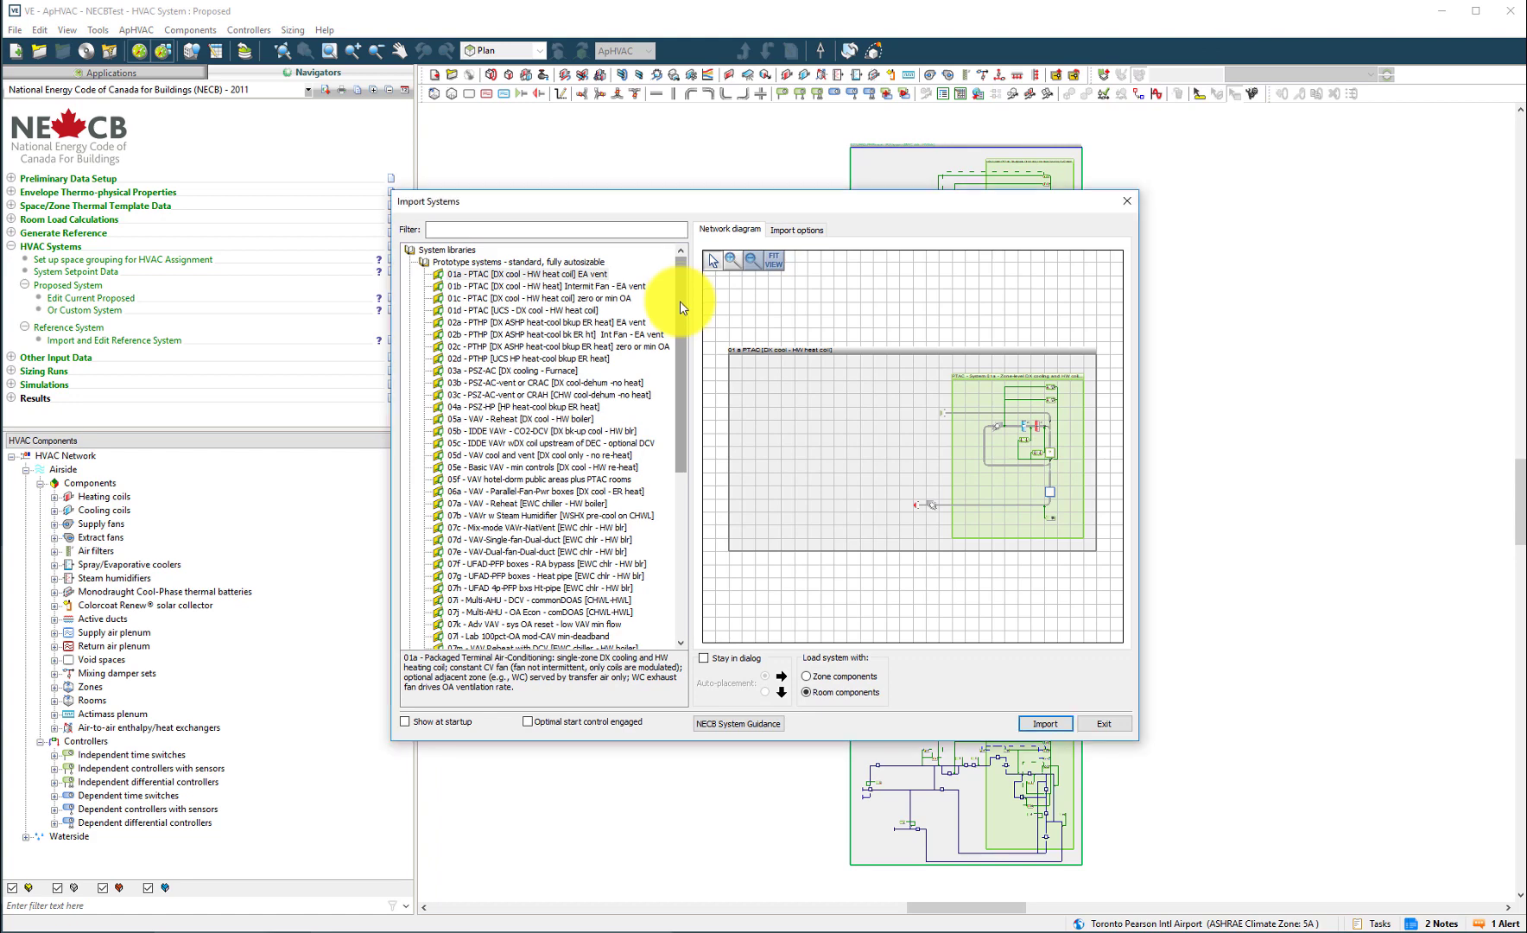
{"action": "left_click_drag", "start_coordinate": [679, 301], "coordinate": [679, 391]}
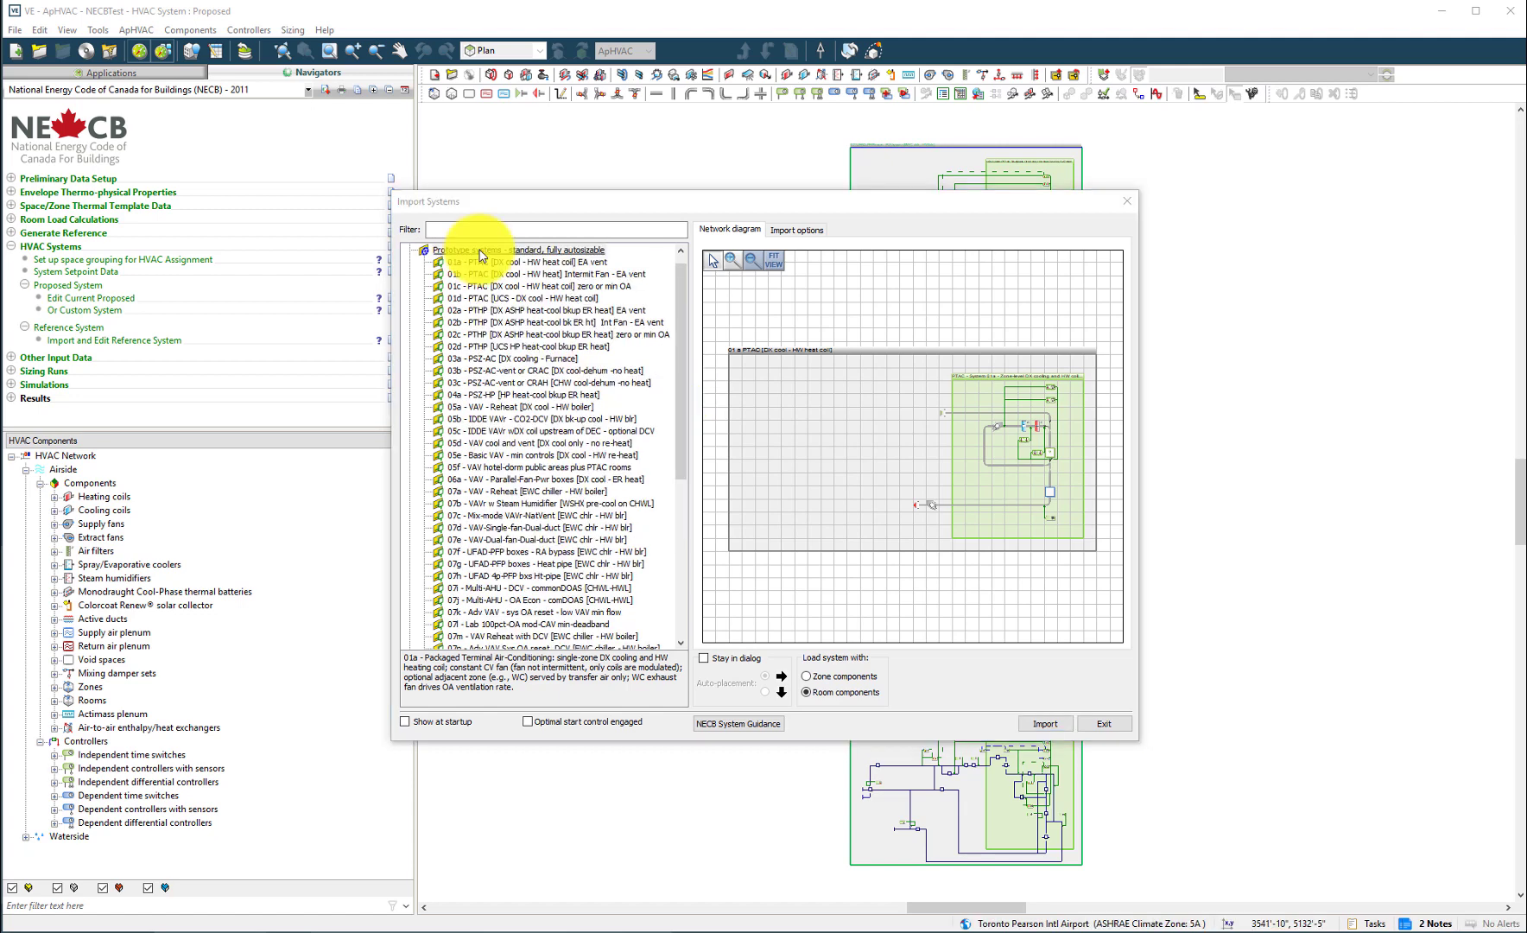
Step: Get NECB System Guidance (System - 6 for an office over 2 storeys), then exit without importing
{"action": "double_click", "coordinate": [482, 251]}
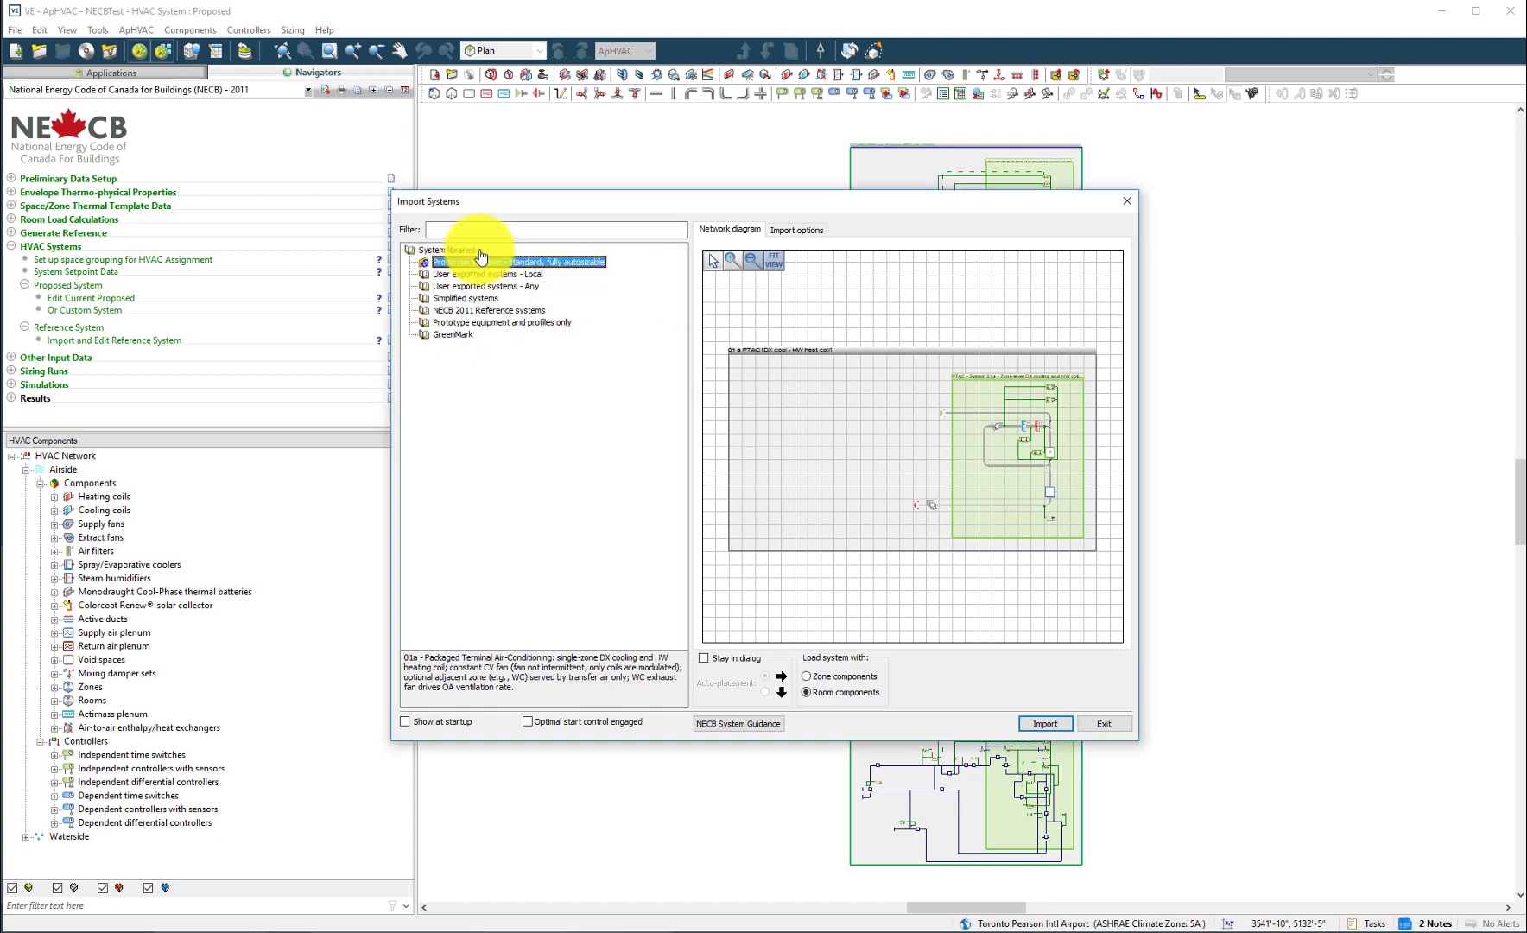
{"action": "double_click", "coordinate": [480, 310]}
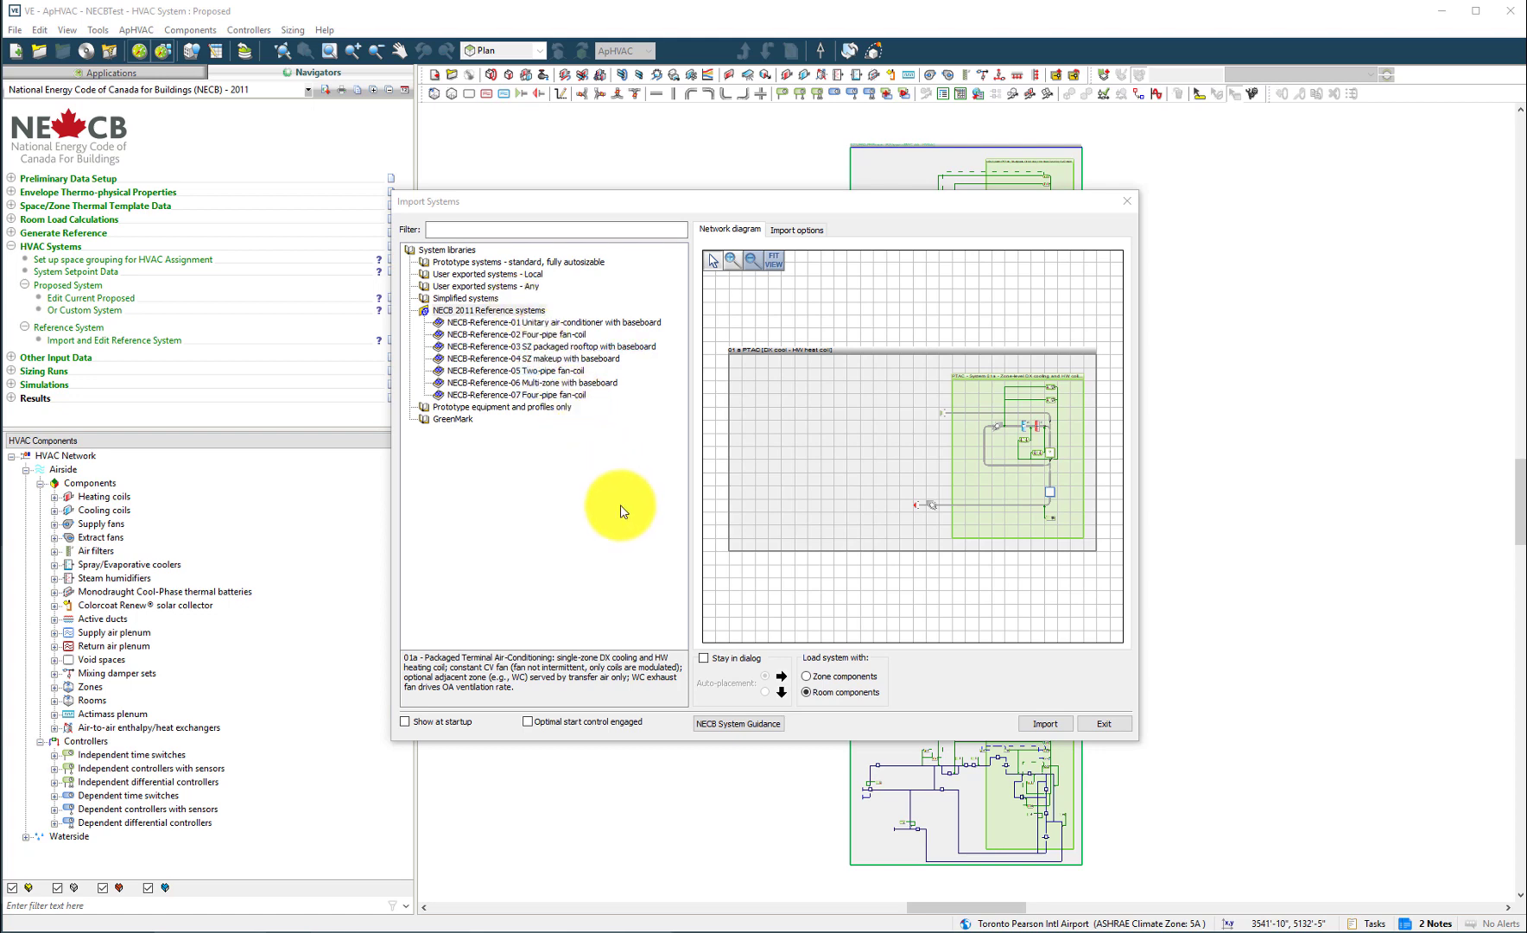
{"action": "left_click", "coordinate": [741, 724]}
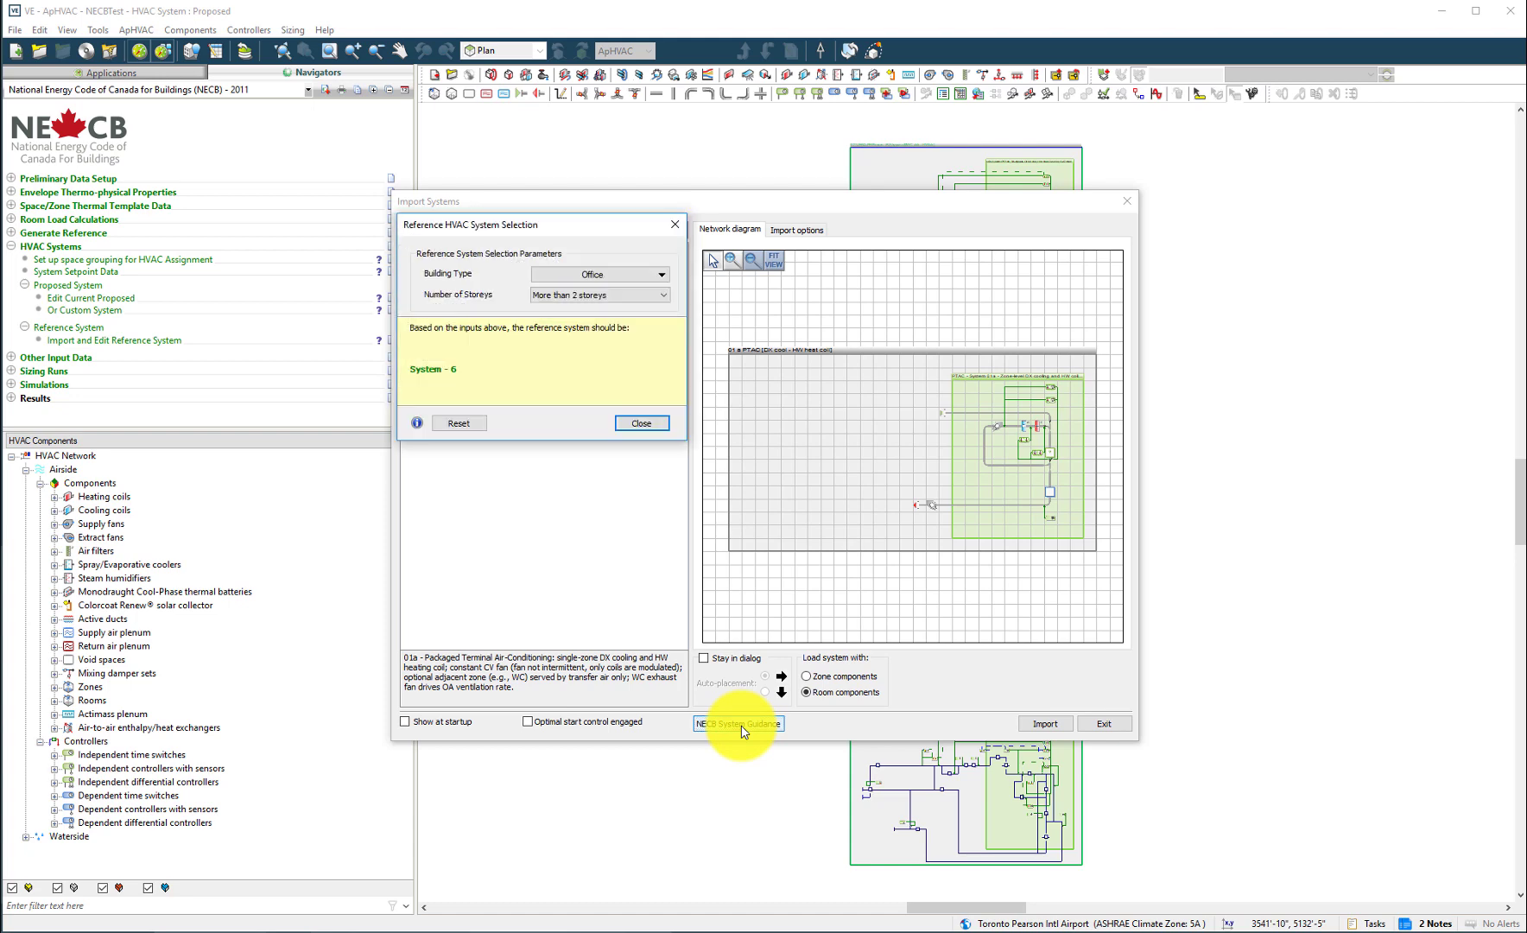
{"action": "left_click", "coordinate": [641, 423]}
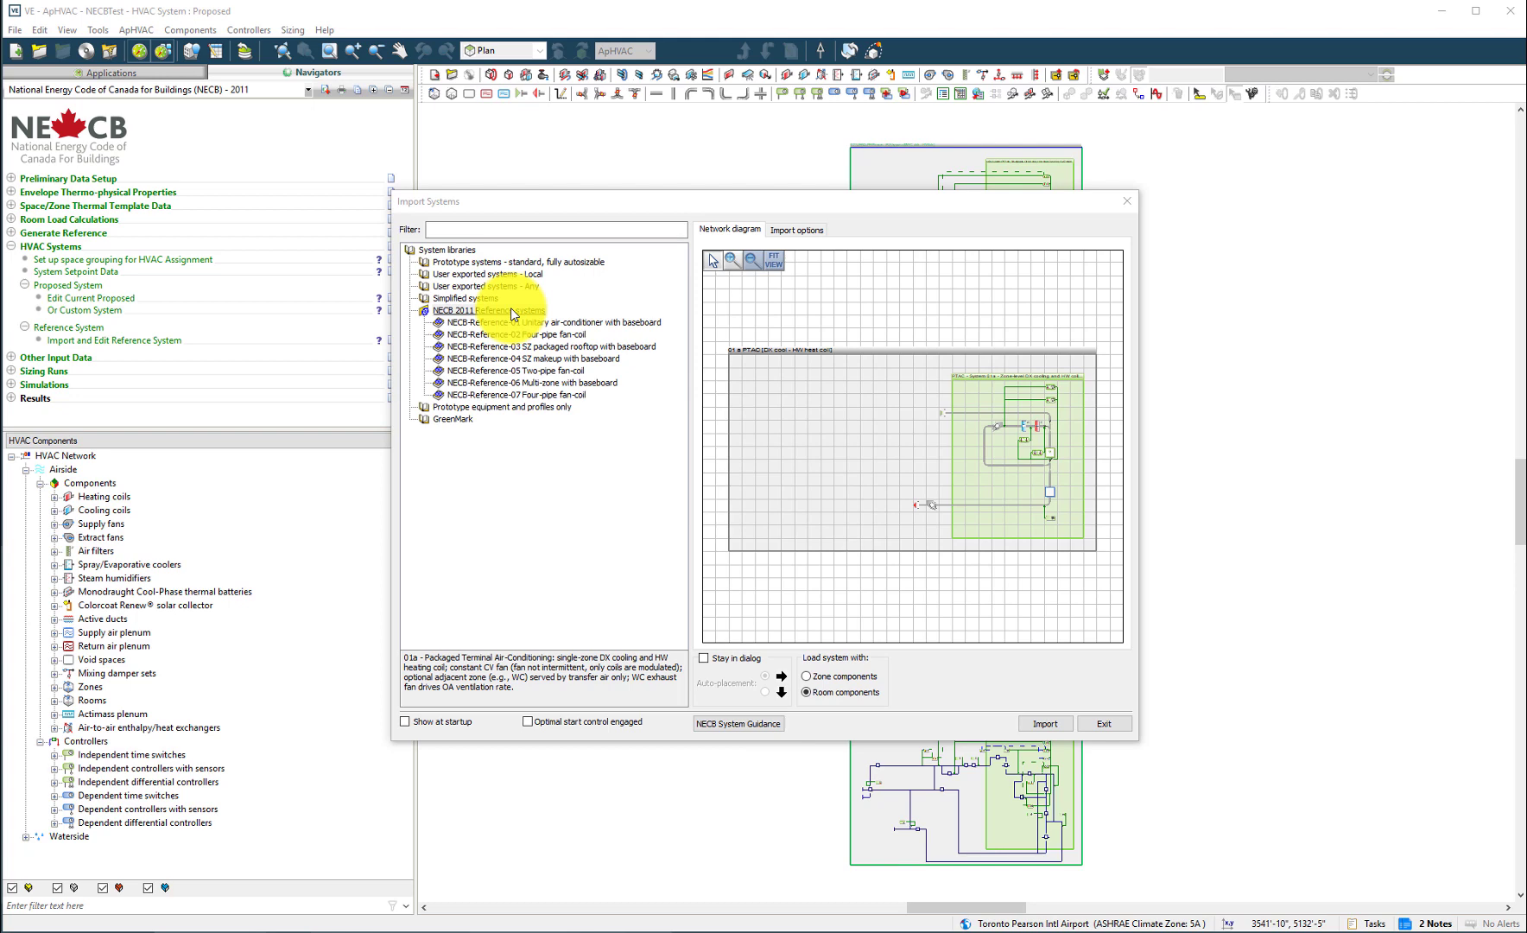
{"action": "left_click", "coordinate": [1099, 726]}
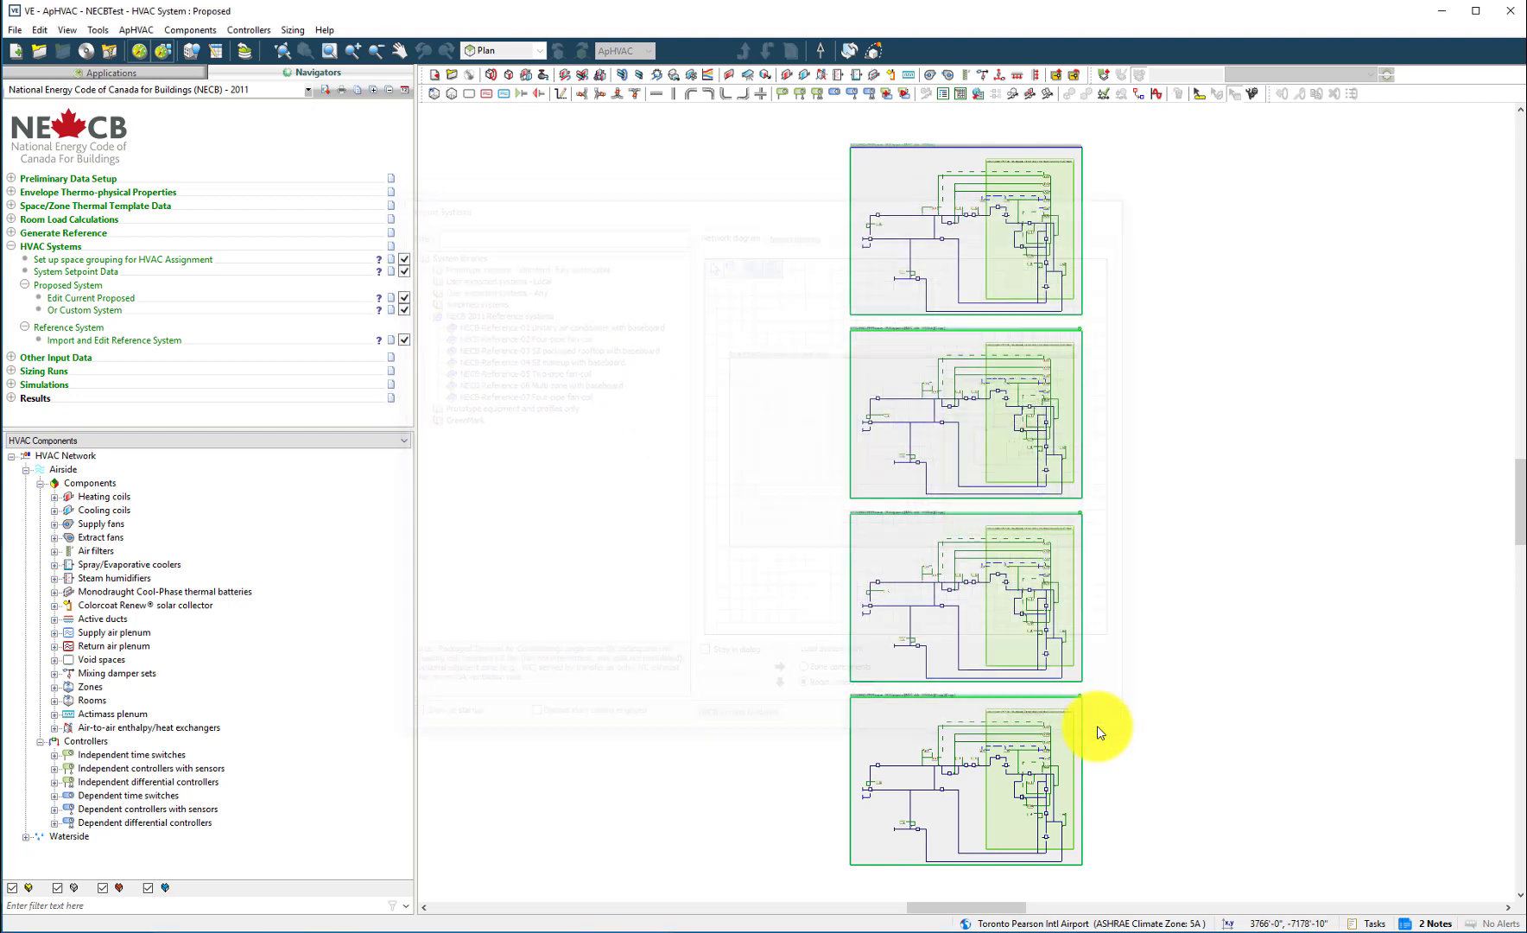
{"action": "left_click", "coordinate": [12, 246]}
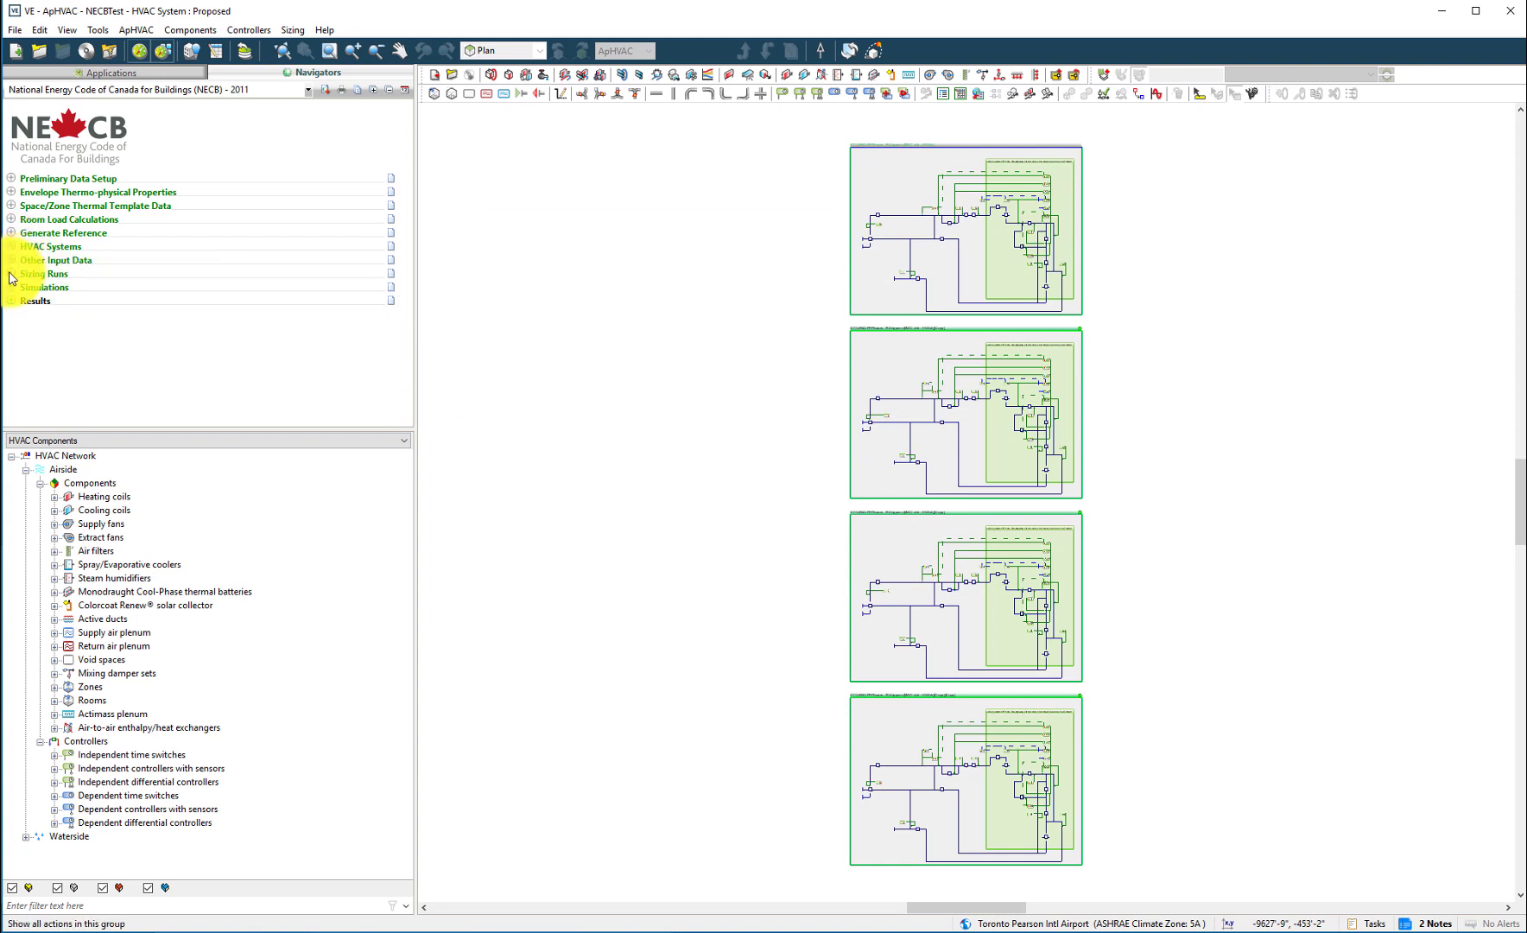